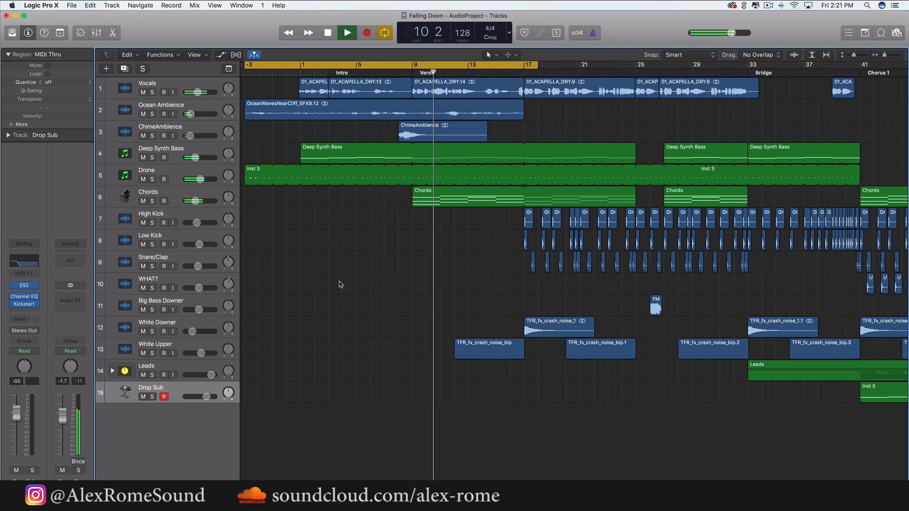
# Turn off cycle mode and stop the song's playback once the kicks have entered.
pyautogui.press('super+Right')
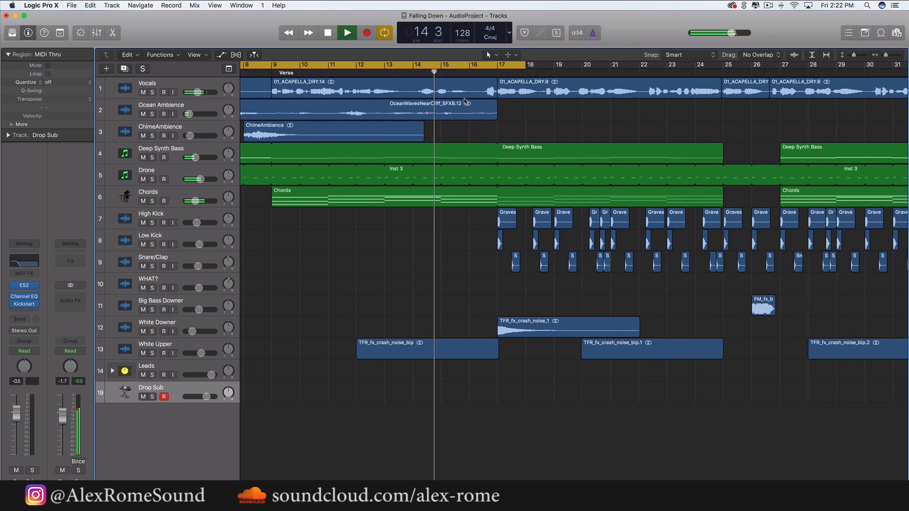
pyautogui.press('c')
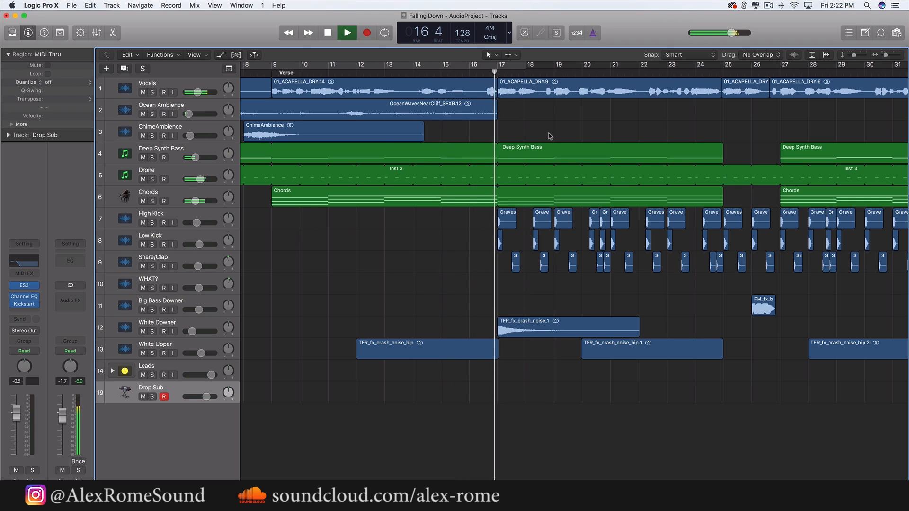
pyautogui.press('super+Left')
pyautogui.press('super+Left')
pyautogui.press('super+Left')
pyautogui.press('super+Left')
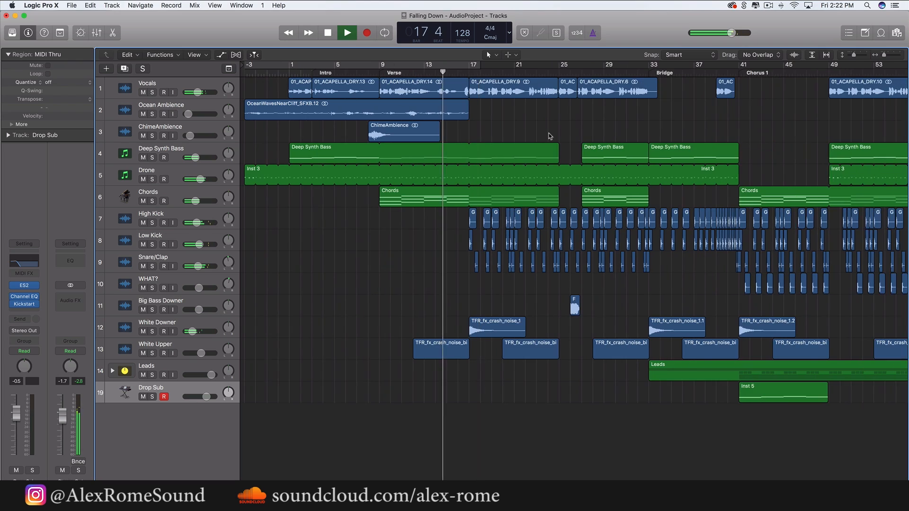
pyautogui.press('space')
# Select the Vocals track and set a cycle range from bar 3 to bar 6.
pyautogui.click(195, 84)
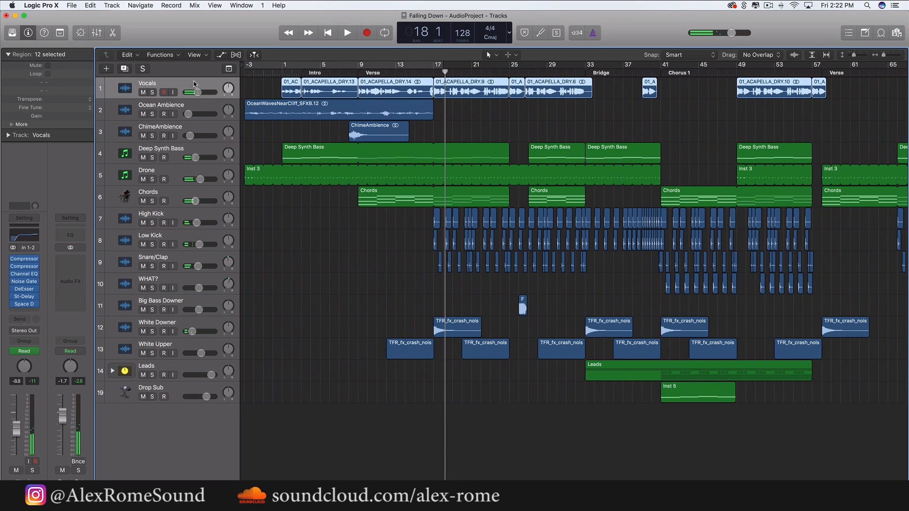
pyautogui.click(339, 307)
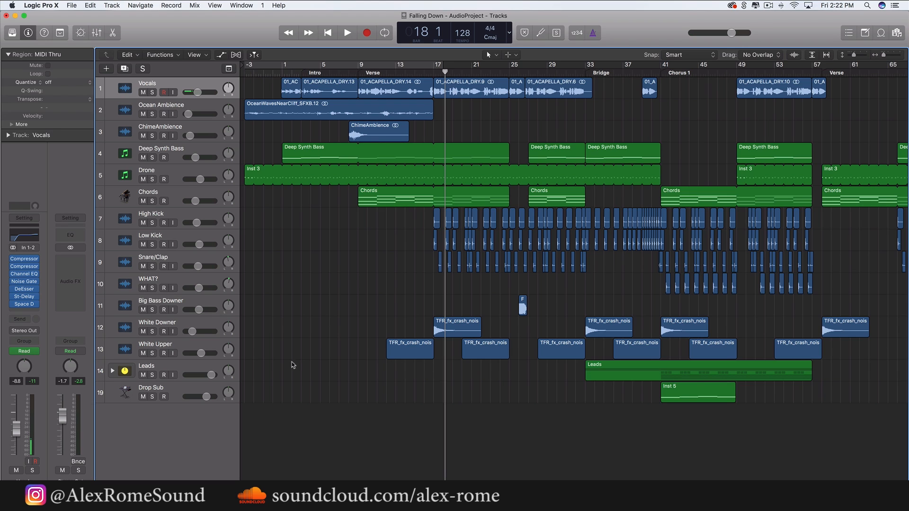
pyautogui.press('super+Right')
pyautogui.press('super+Right')
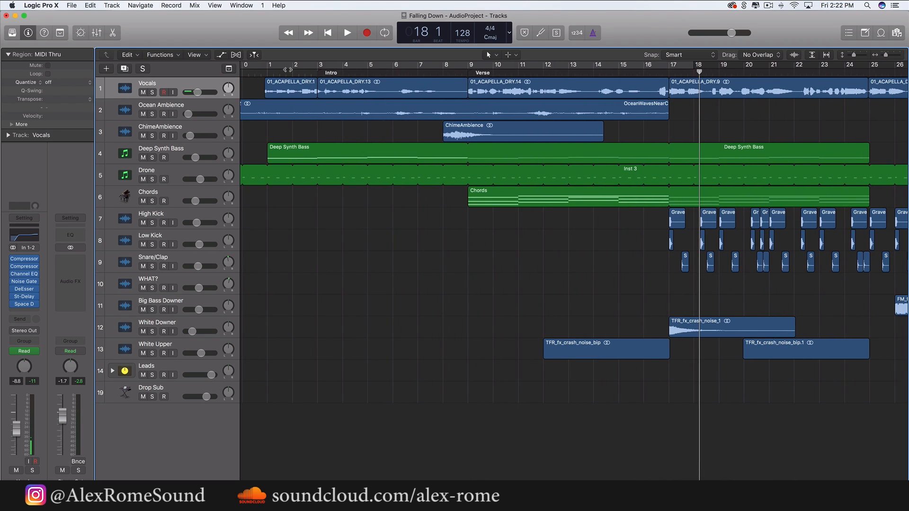
pyautogui.moveTo(269, 66); pyautogui.dragTo(392, 66)
pyautogui.moveTo(261, 66); pyautogui.dragTo(310, 67)
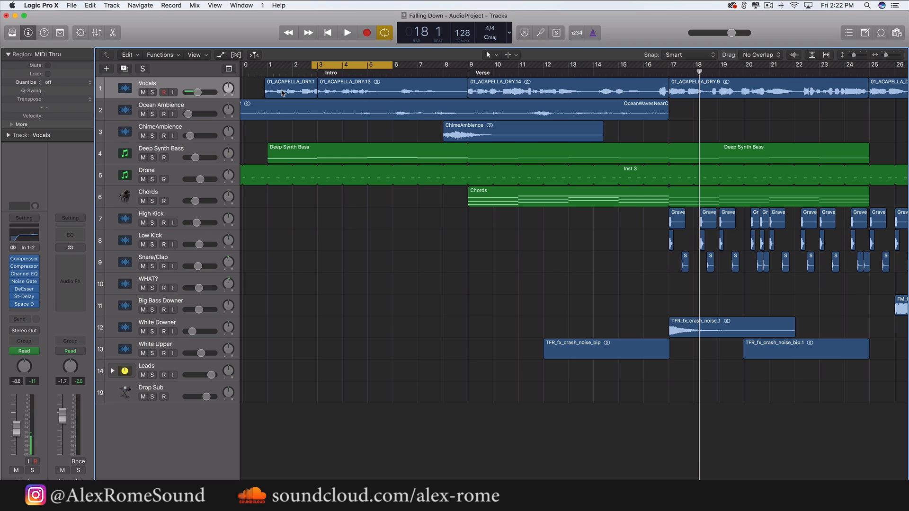
# Set the cycle range from bar 1 to bar 9 so it covers the intro vocals.
pyautogui.press('super+Left')
pyautogui.press('super+Left')
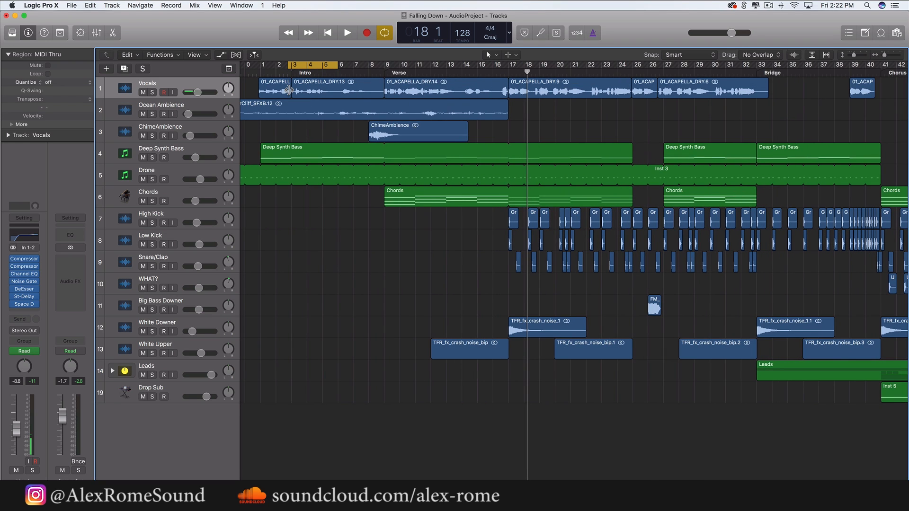
pyautogui.press('super+Right')
pyautogui.press('super+Right')
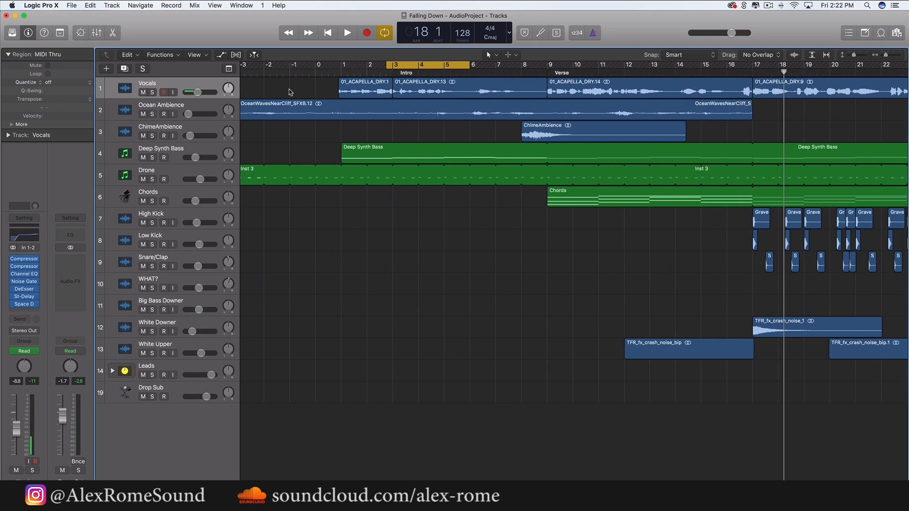
pyautogui.moveTo(358, 247); pyautogui.dragTo(553, 165)
pyautogui.click(494, 213)
pyautogui.click(421, 89)
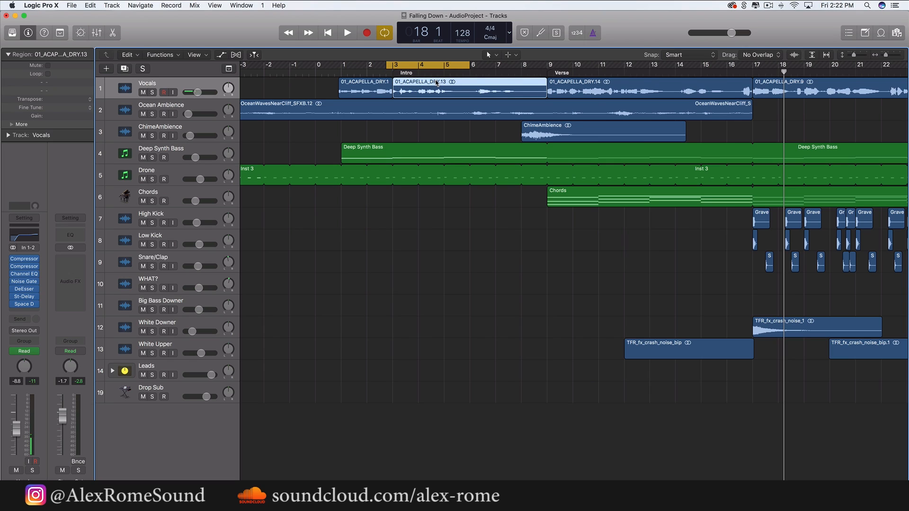
pyautogui.moveTo(341, 66); pyautogui.dragTo(531, 120)
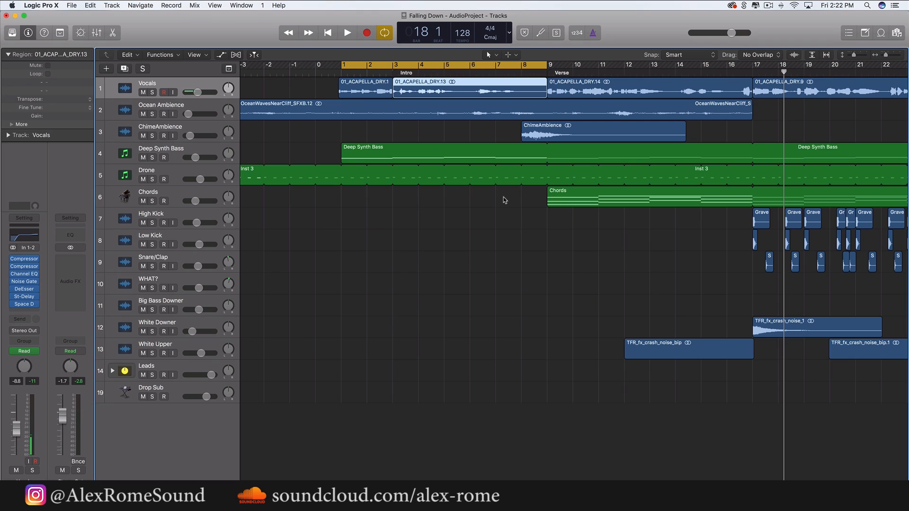
pyautogui.click(433, 243)
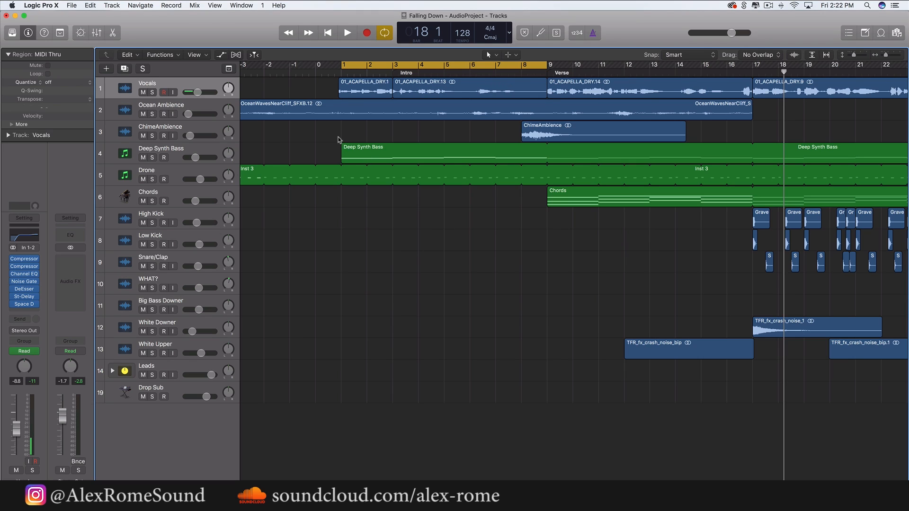
# Solo the Vocals track to audition the intro briefly, and unsolo it.
pyautogui.click(154, 85)
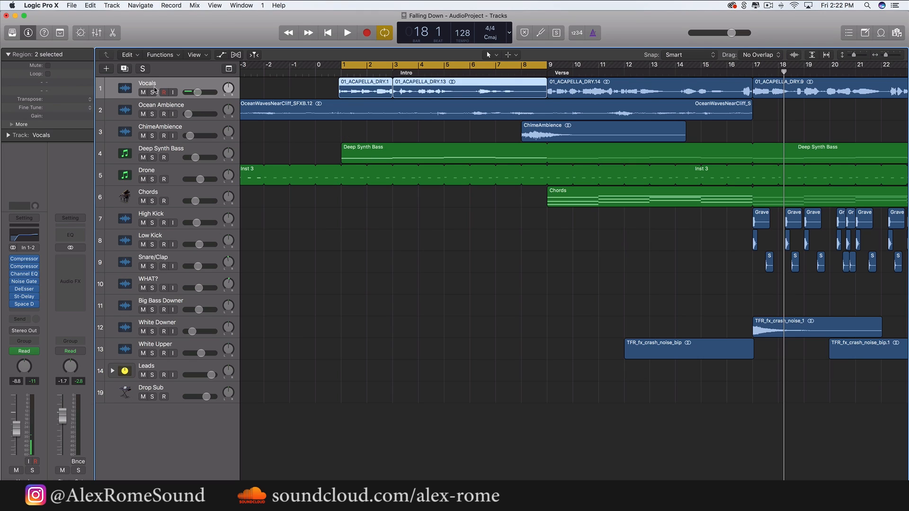
pyautogui.click(152, 92)
pyautogui.press('space')
pyautogui.press('space')
pyautogui.press('s')
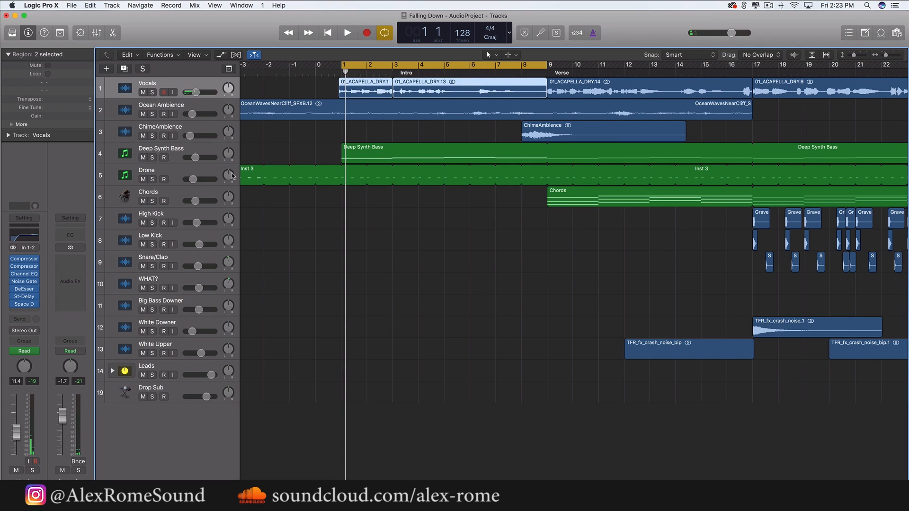
# Extend the cycle range from bar 1 to bar 10 and play the opening bars with the full arrangement.
pyautogui.click(424, 133)
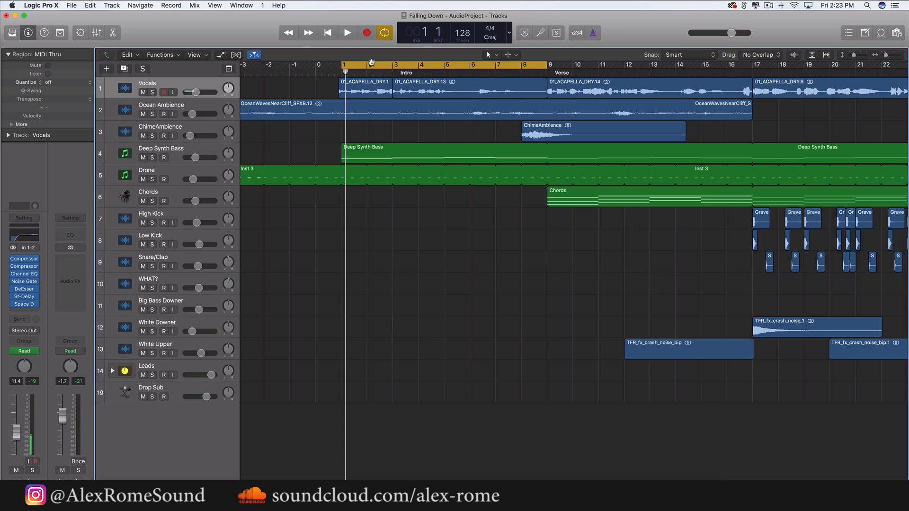
pyautogui.moveTo(371, 63); pyautogui.dragTo(535, 95)
pyautogui.click(401, 93)
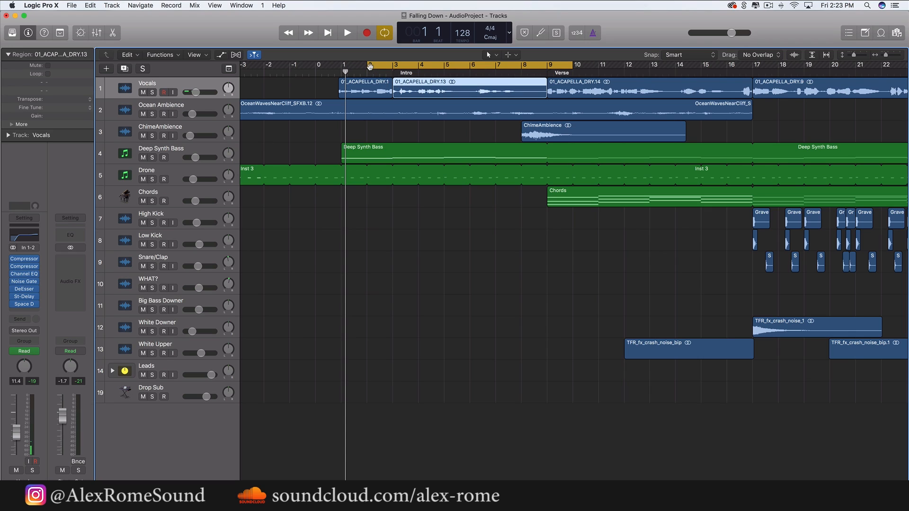
pyautogui.moveTo(370, 65); pyautogui.dragTo(342, 66)
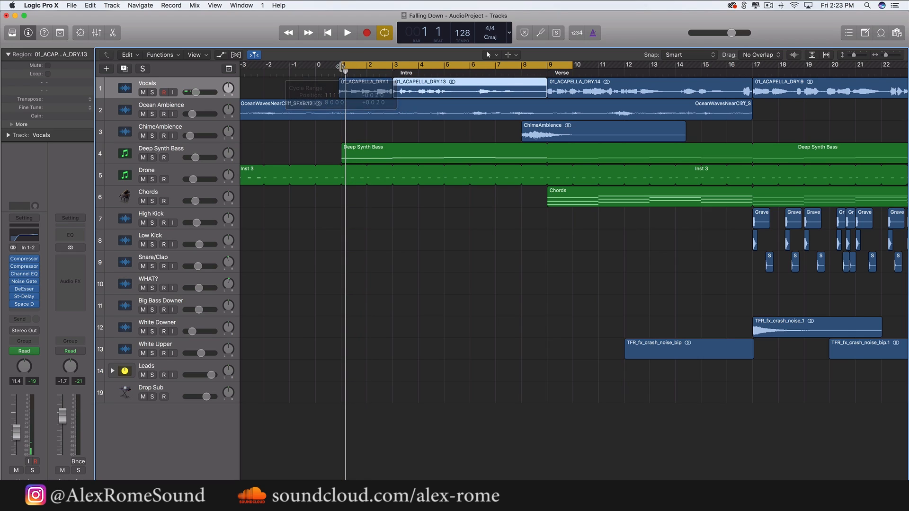
pyautogui.press('space')
pyautogui.click(406, 131)
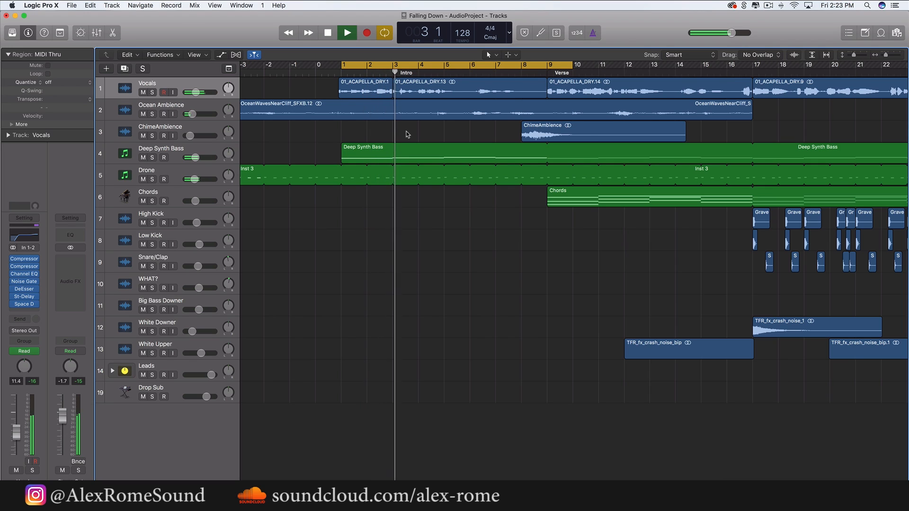
pyautogui.press('space')
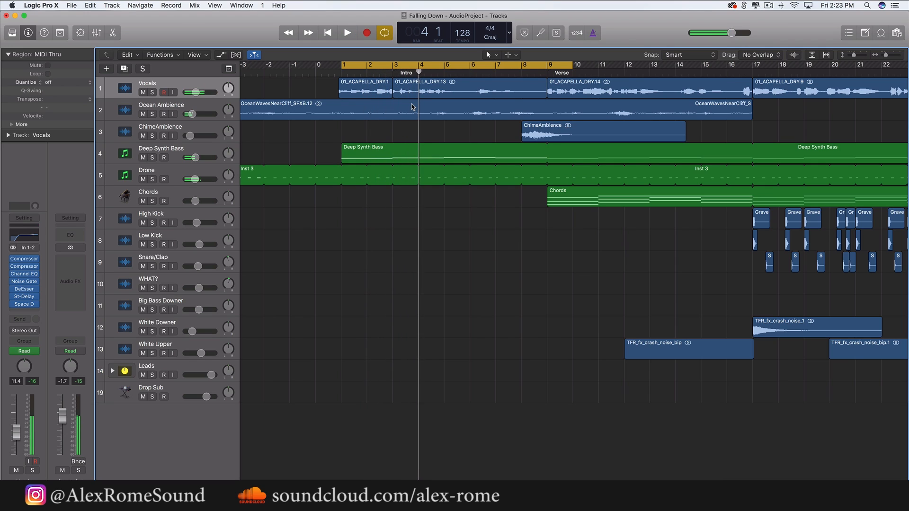
# Listen to the vocals looped from bar 3 to bar 6 and reset the cycle range to bars 1 to 9.
pyautogui.moveTo(397, 66); pyautogui.dragTo(473, 71)
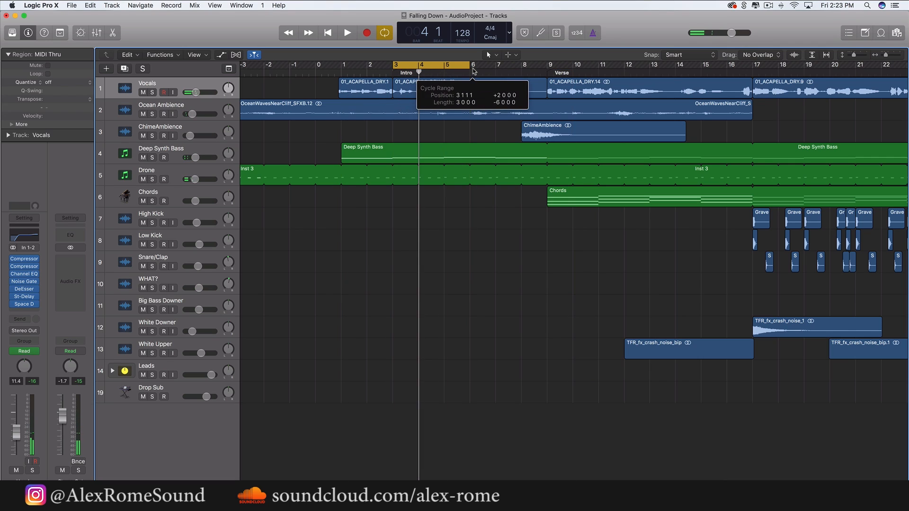
pyautogui.press('space')
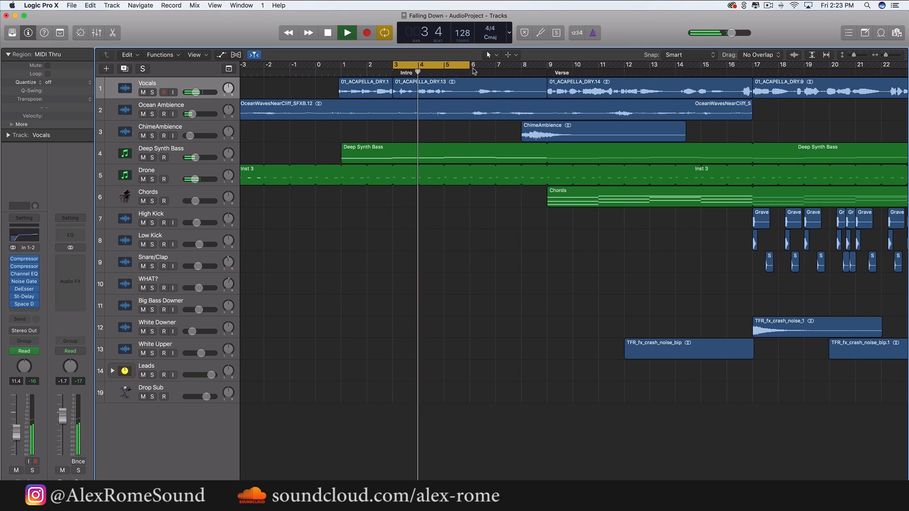
pyautogui.moveTo(452, 66); pyautogui.dragTo(452, 66)
pyautogui.press('space')
pyautogui.moveTo(548, 66); pyautogui.dragTo(343, 66)
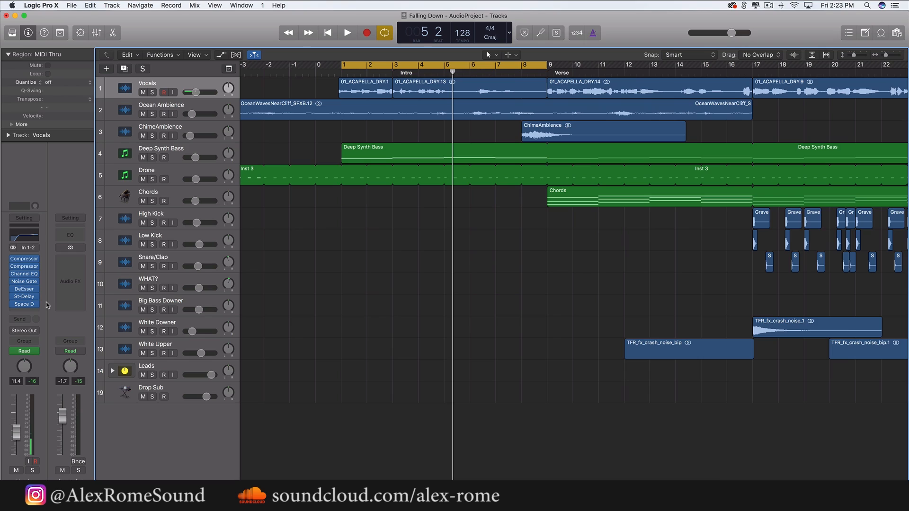
# Insert a stereo Pitch Correction plug-in in the next free audio effect slot of the Vocals channel.
pyautogui.click(35, 311)
pyautogui.moveTo(43, 434)
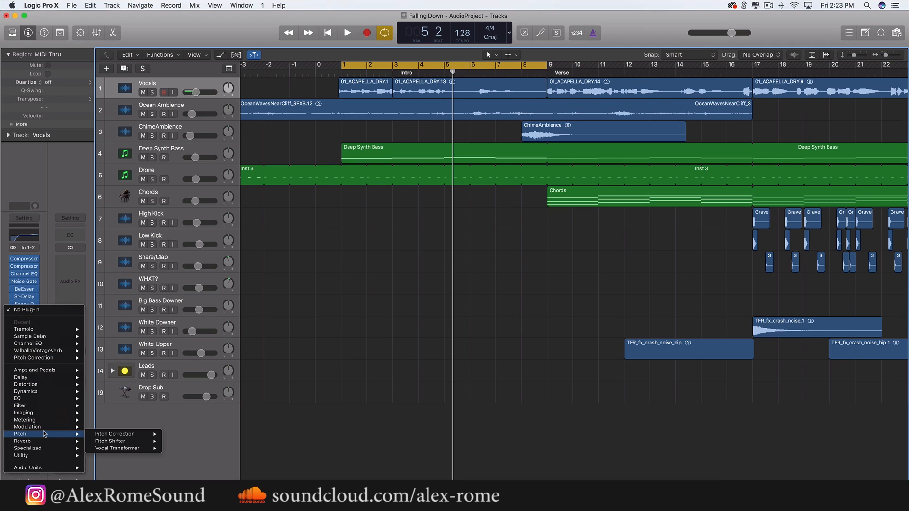
pyautogui.moveTo(140, 443)
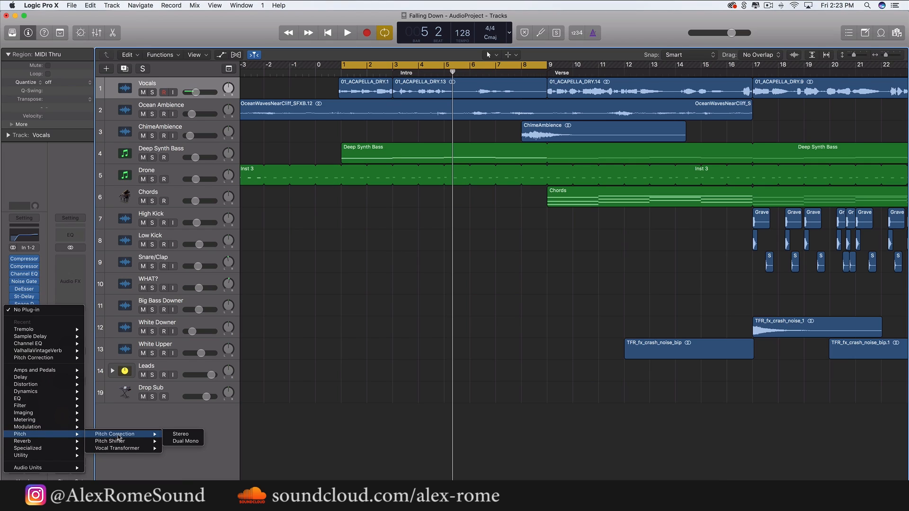
pyautogui.click(215, 434)
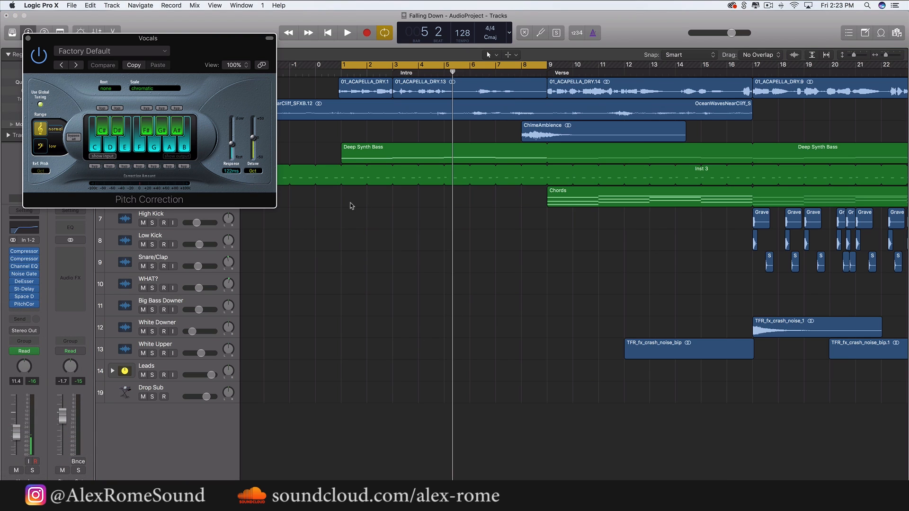
pyautogui.moveTo(215, 59); pyautogui.dragTo(551, 103)
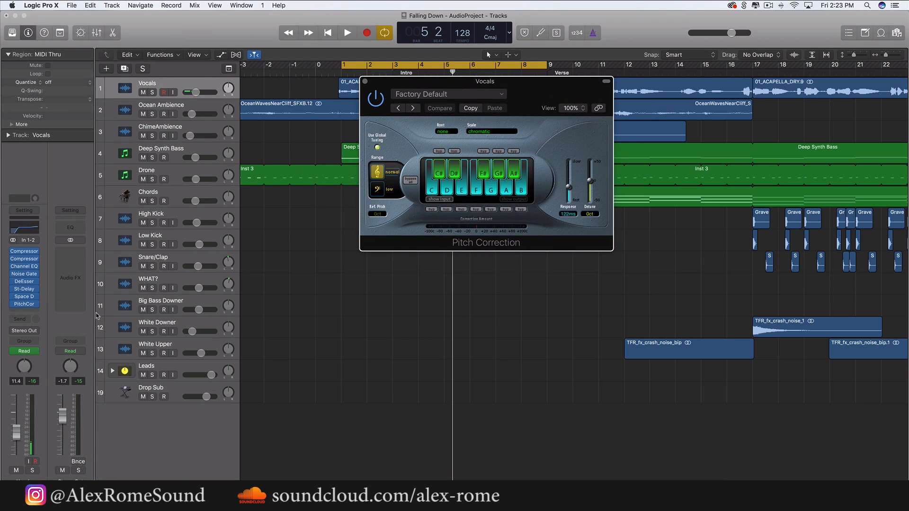
# Move Pitch Correction to the first position in the Vocals effect chain and reopen its settings.
pyautogui.moveTo(26, 307); pyautogui.dragTo(26, 251)
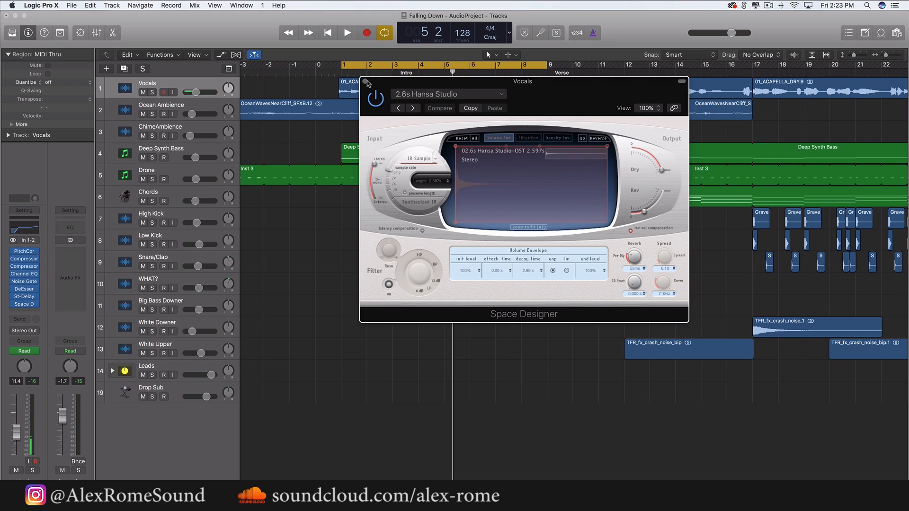
pyautogui.click(365, 81)
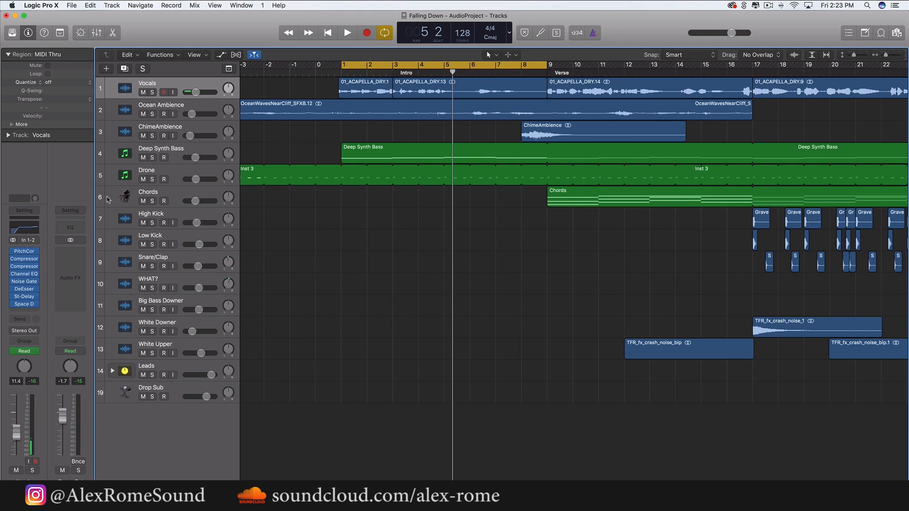
pyautogui.click(26, 251)
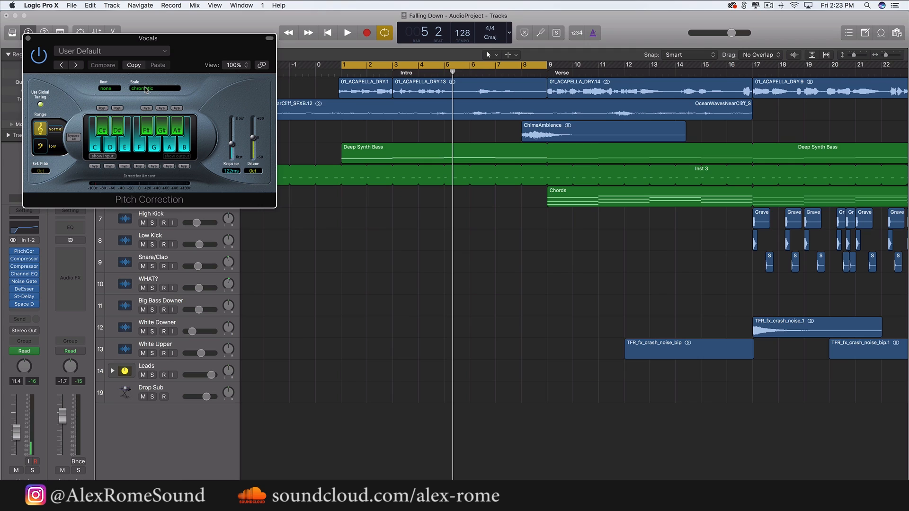
# Set the Pitch Correction scale to major scale.
pyautogui.click(146, 89)
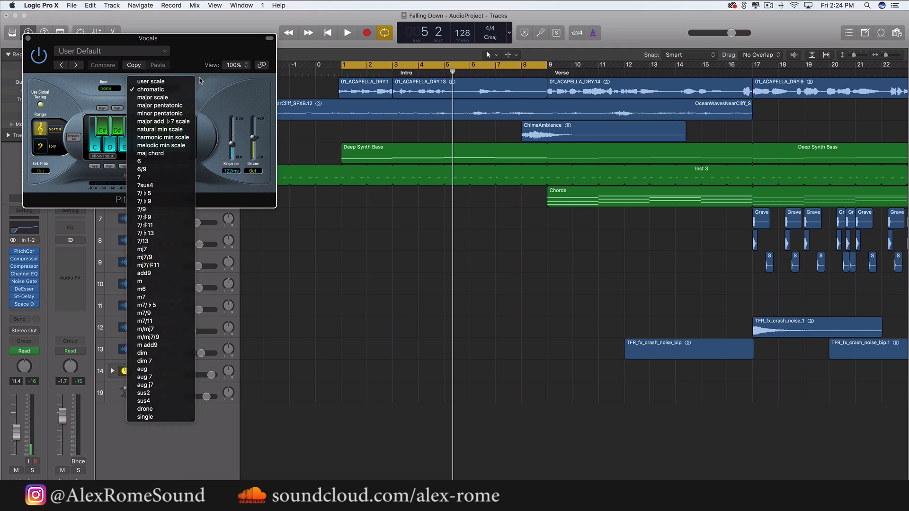
pyautogui.click(179, 88)
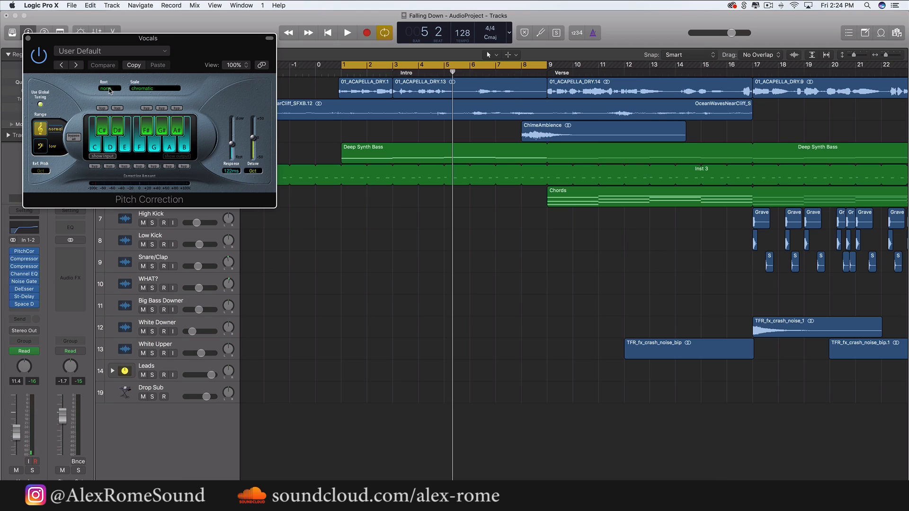
pyautogui.click(141, 90)
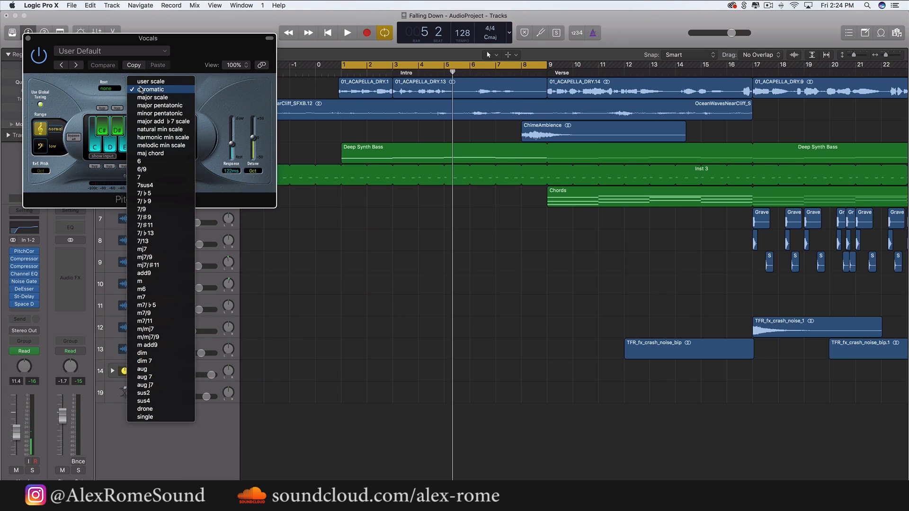
pyautogui.click(116, 101)
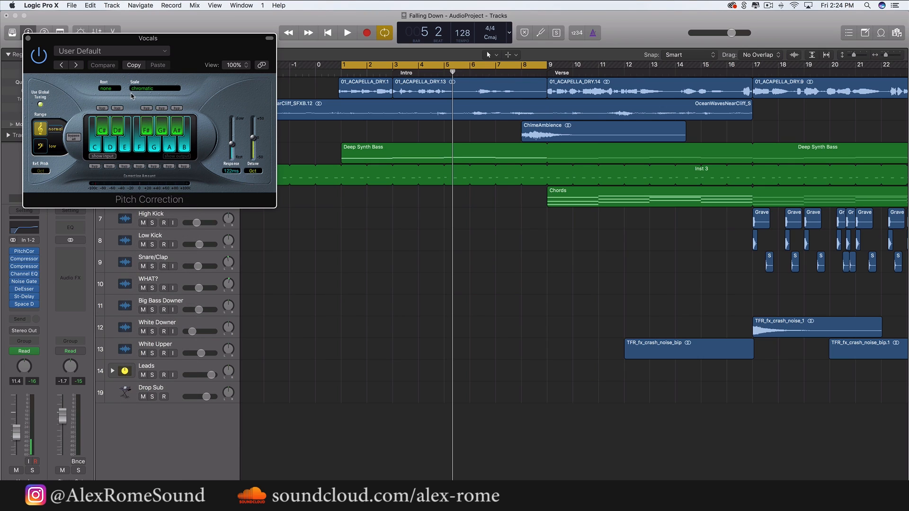
pyautogui.click(162, 89)
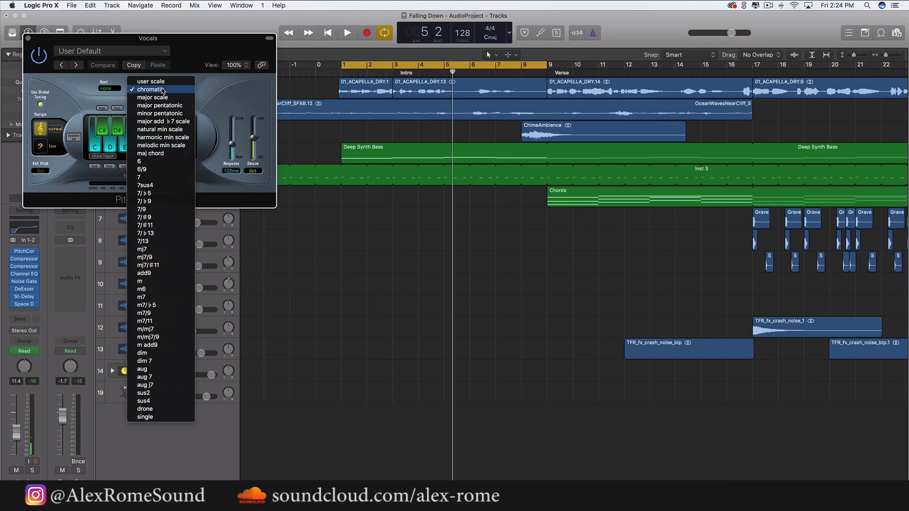
pyautogui.click(152, 97)
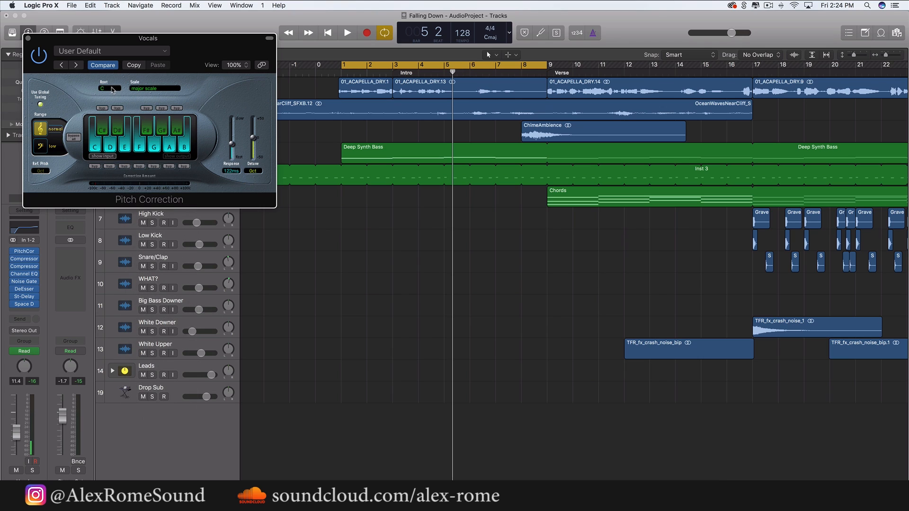
# Set the Pitch Correction root to G and its response to 84 ms.
pyautogui.click(110, 90)
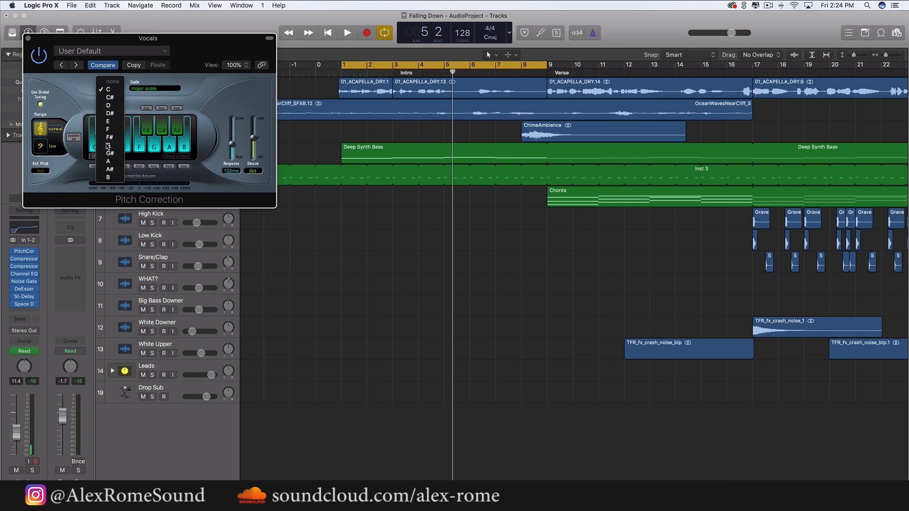
pyautogui.click(108, 145)
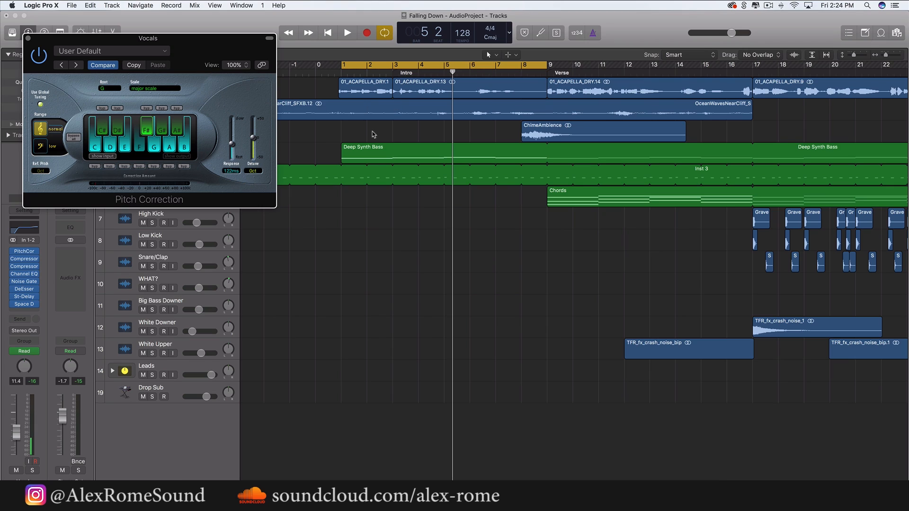
pyautogui.click(400, 106)
pyautogui.click(460, 81)
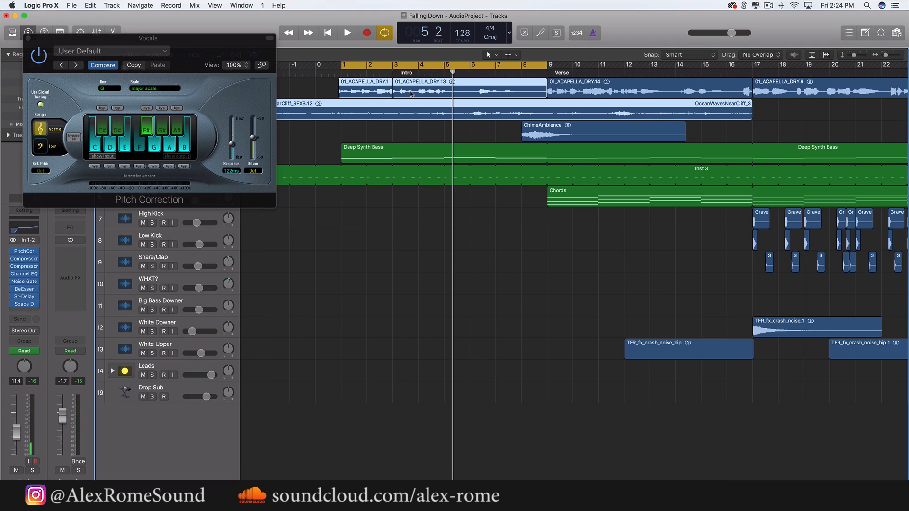
pyautogui.moveTo(232, 143); pyautogui.dragTo(232, 150)
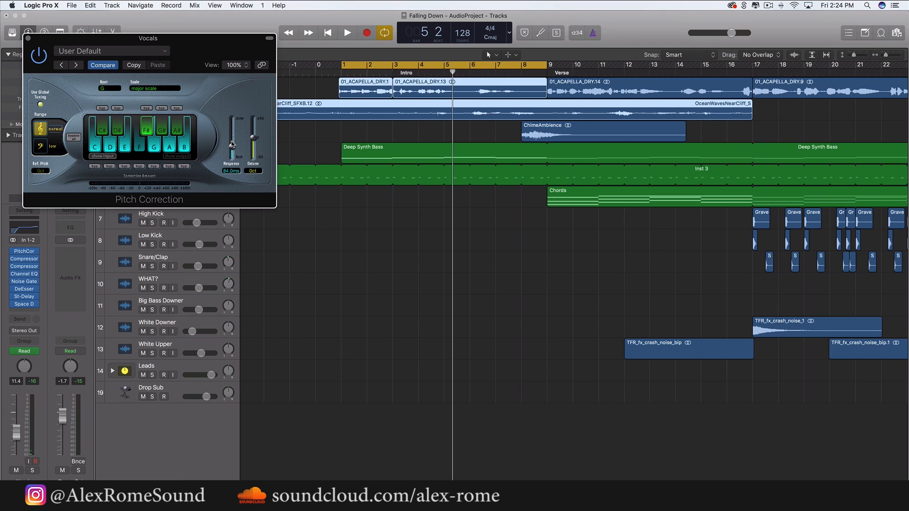
# Close the Pitch Correction settings and listen to the tuned vocals looped from bar 3 to bar 6.
pyautogui.press('space')
pyautogui.click(28, 38)
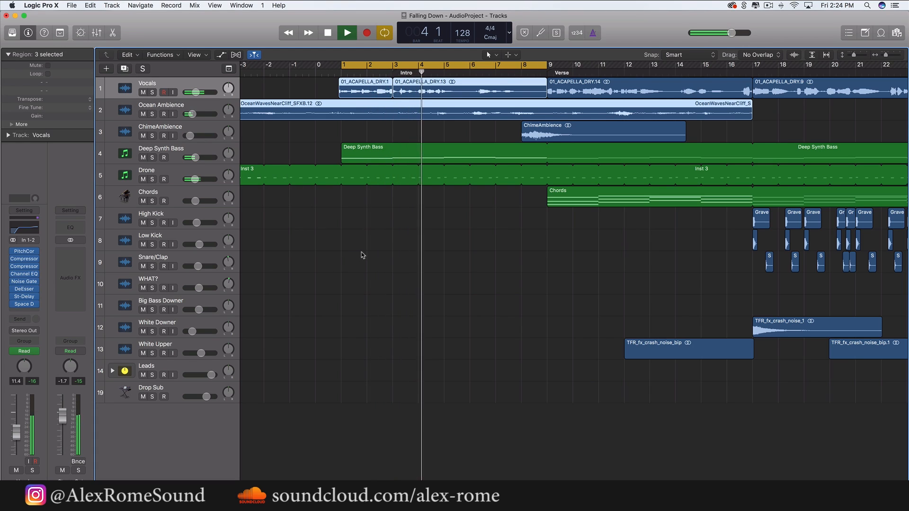
pyautogui.press('space')
pyautogui.moveTo(396, 67); pyautogui.dragTo(477, 70)
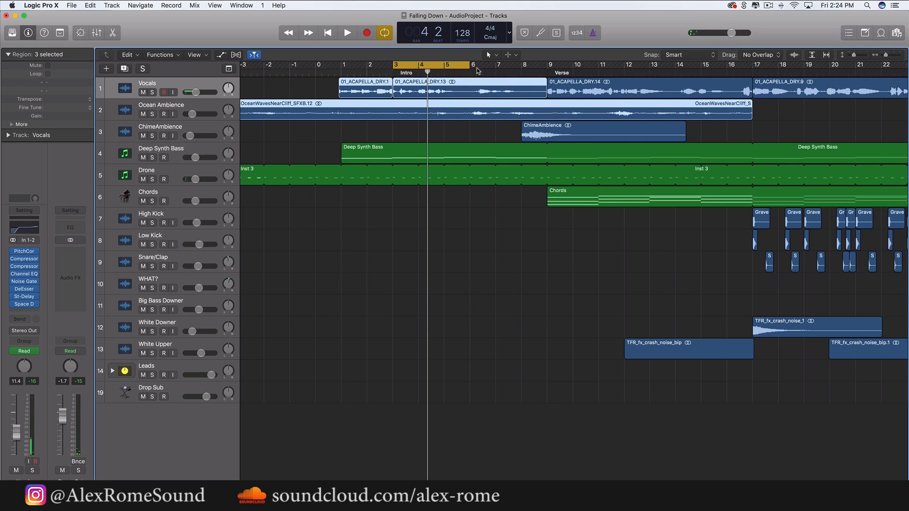
pyautogui.press('space')
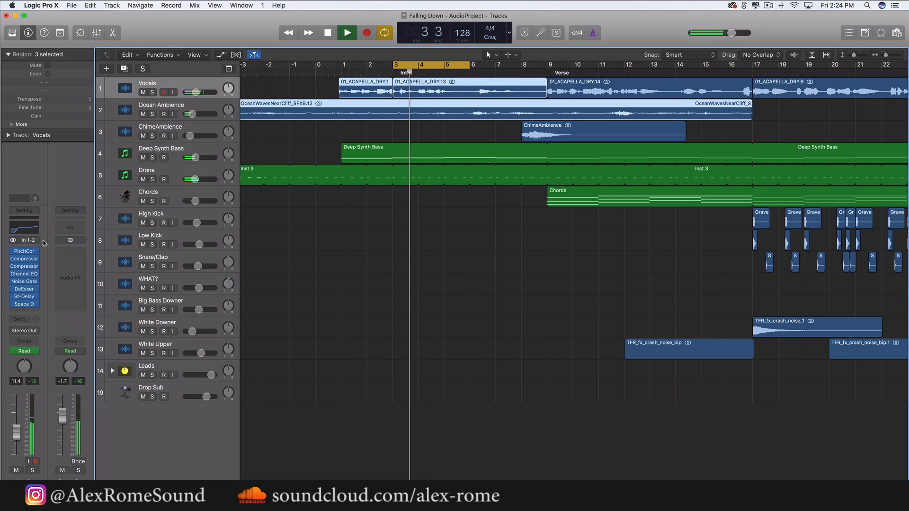
pyautogui.press('space')
pyautogui.press('space')
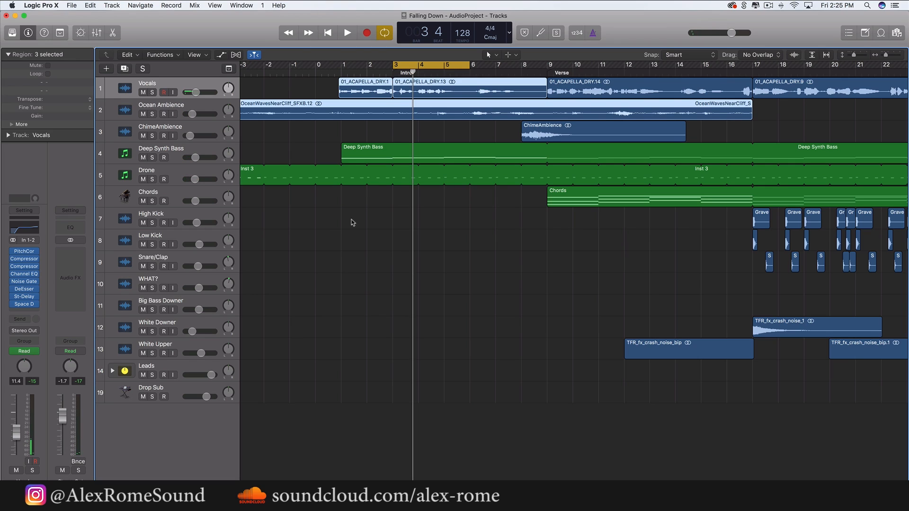
# Set the cycle range to bars 1 to 9, select the two intro vocal regions and play them briefly.
pyautogui.moveTo(344, 67); pyautogui.dragTo(548, 66)
pyautogui.click(387, 86)
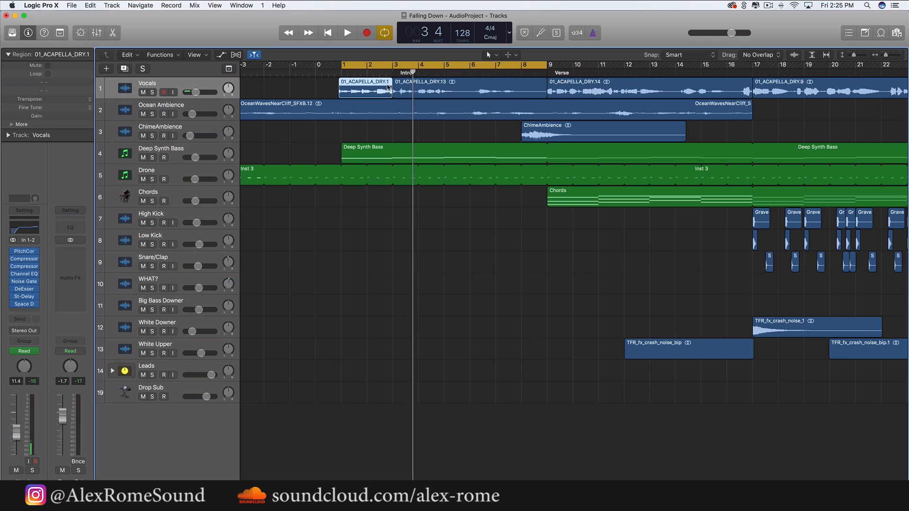
pyautogui.moveTo(330, 89); pyautogui.dragTo(408, 93)
pyautogui.press('space')
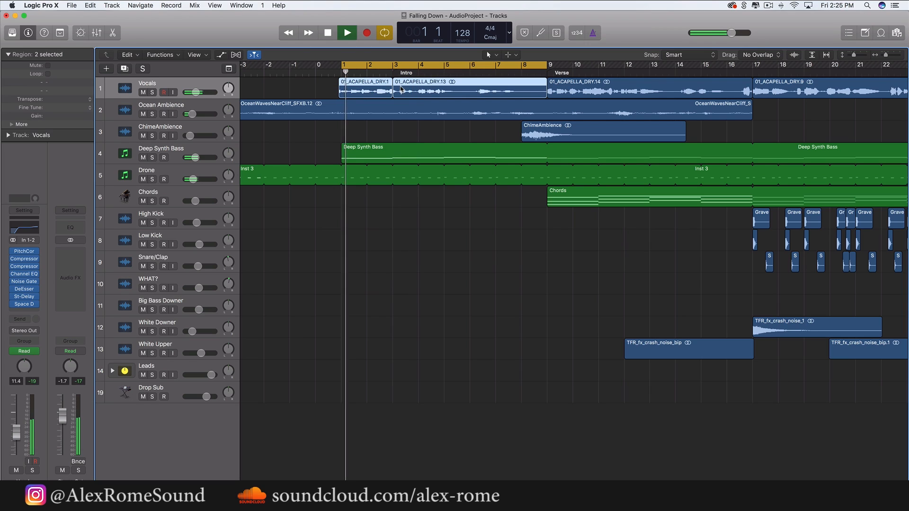
pyautogui.press('space')
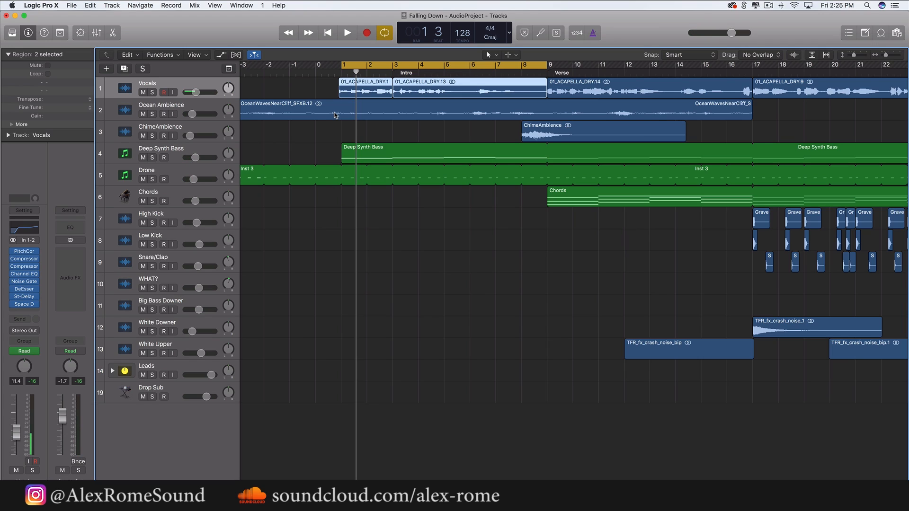
# Set the cycle range to bars 9 to 17, solo the Chords track and listen to its verse part.
pyautogui.click(419, 276)
pyautogui.scroll(-5, 420, 274)
pyautogui.hscroll(-2, 419, 274)
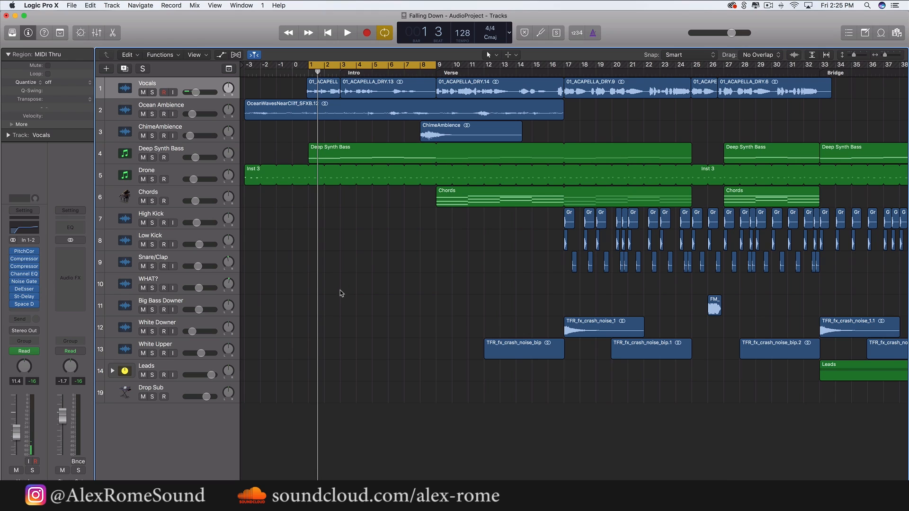
pyautogui.moveTo(386, 66); pyautogui.dragTo(518, 64)
pyautogui.click(173, 203)
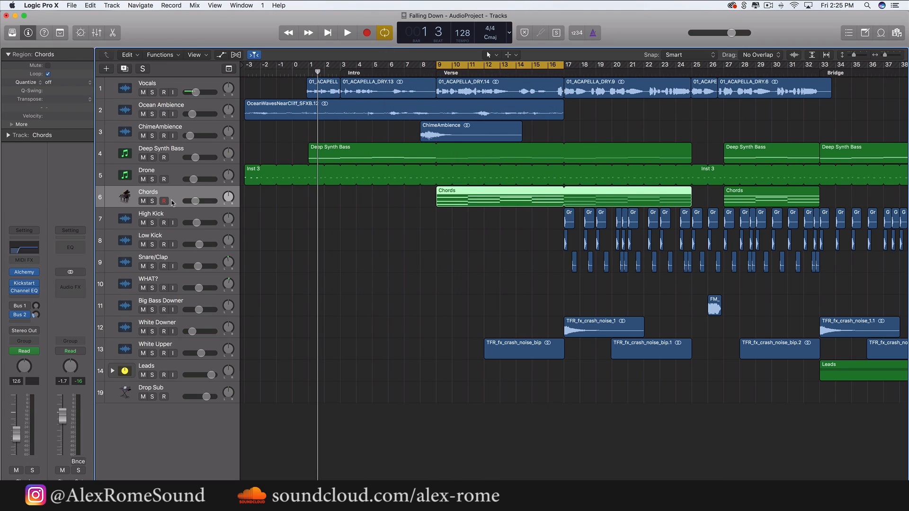
pyautogui.click(152, 201)
pyautogui.press('space')
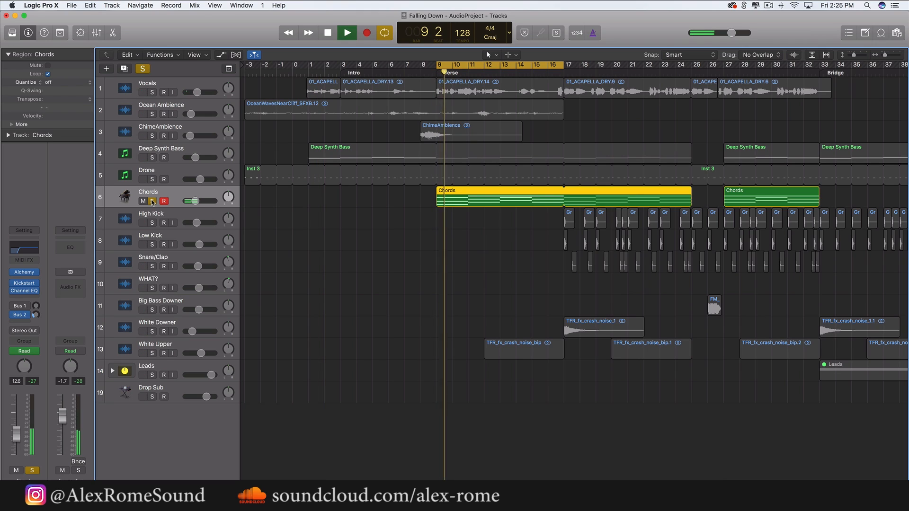
pyautogui.press('F2')
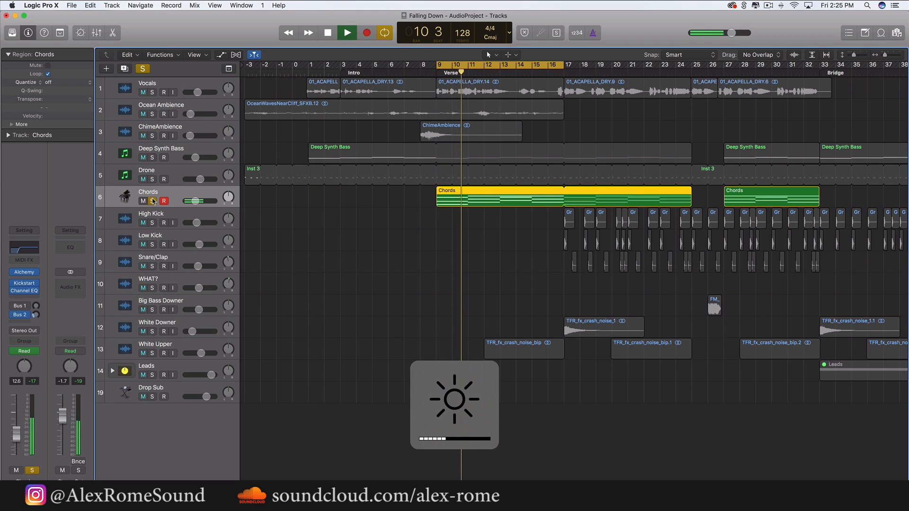
pyautogui.press('F1')
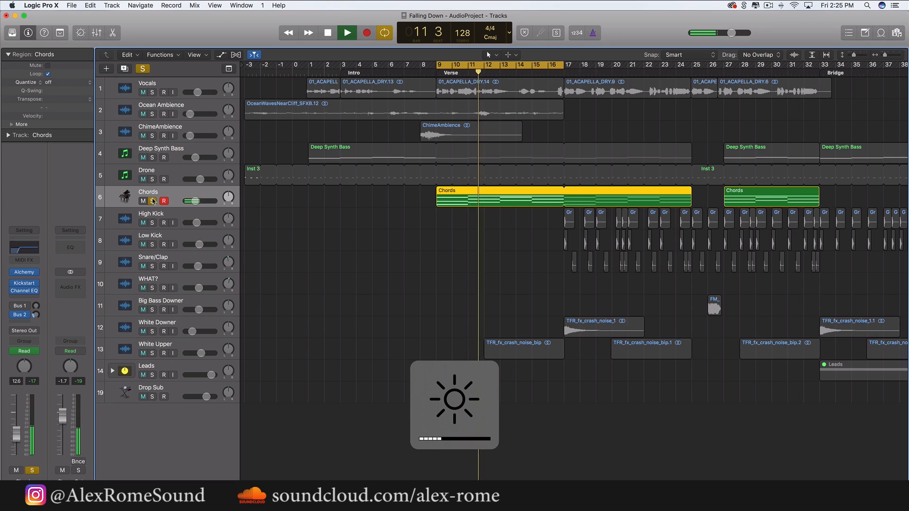
pyautogui.press('space')
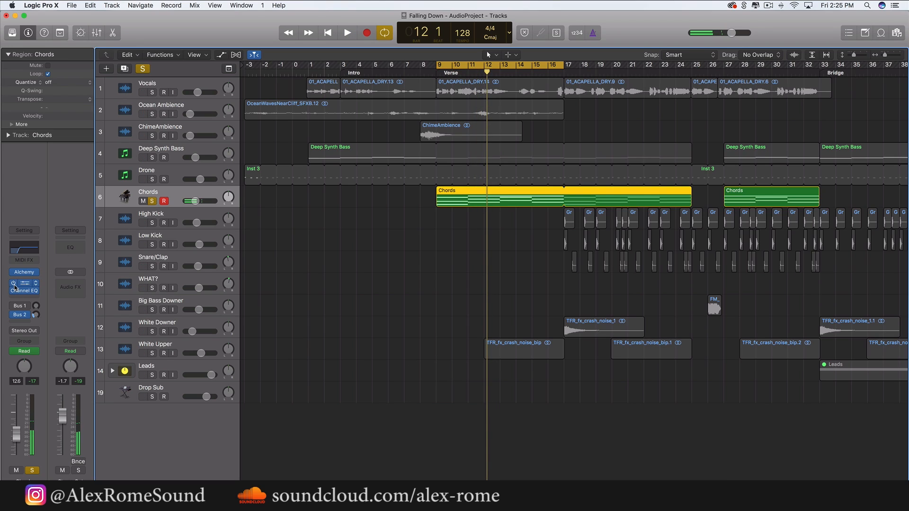
# Turn off solo on the Chords track and play the verse with all tracks from bar 9.
pyautogui.click(338, 280)
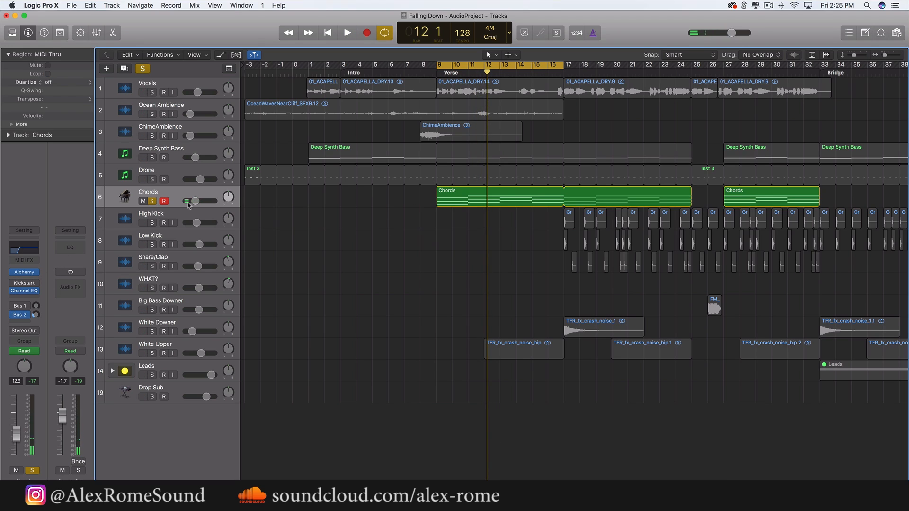
pyautogui.click(152, 201)
pyautogui.press('space')
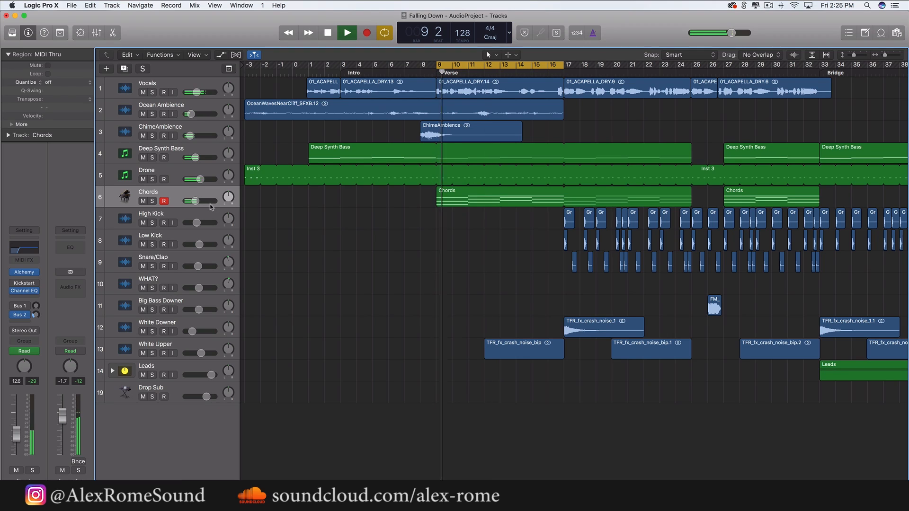
pyautogui.press('space')
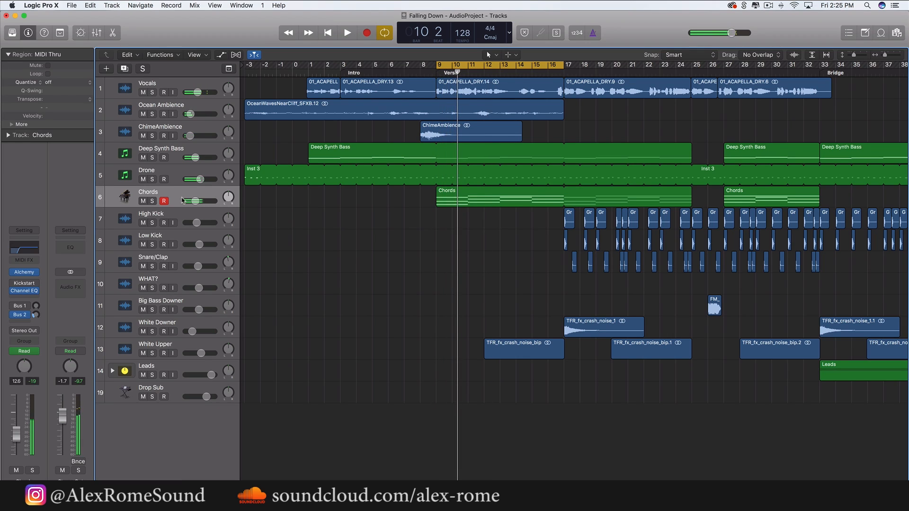
# Delete all automation on the Chords track.
pyautogui.click(179, 198)
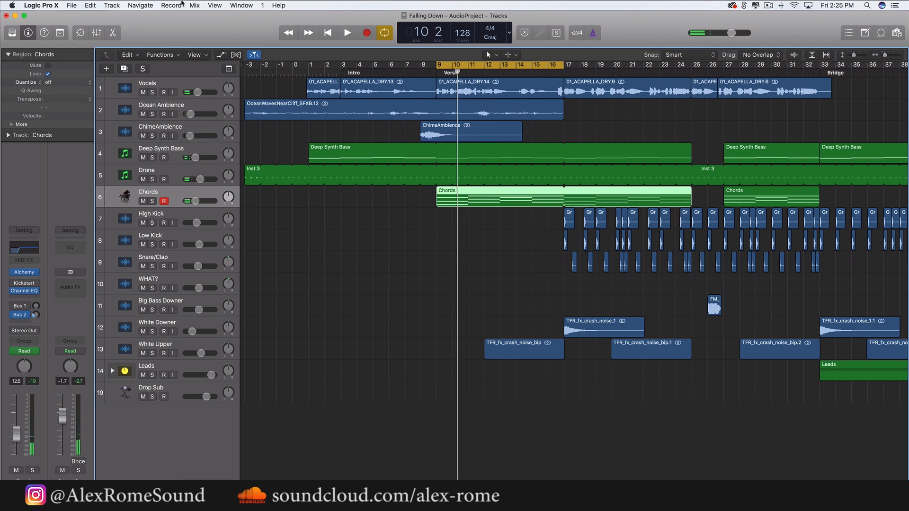
pyautogui.click(195, 5)
pyautogui.moveTo(294, 42)
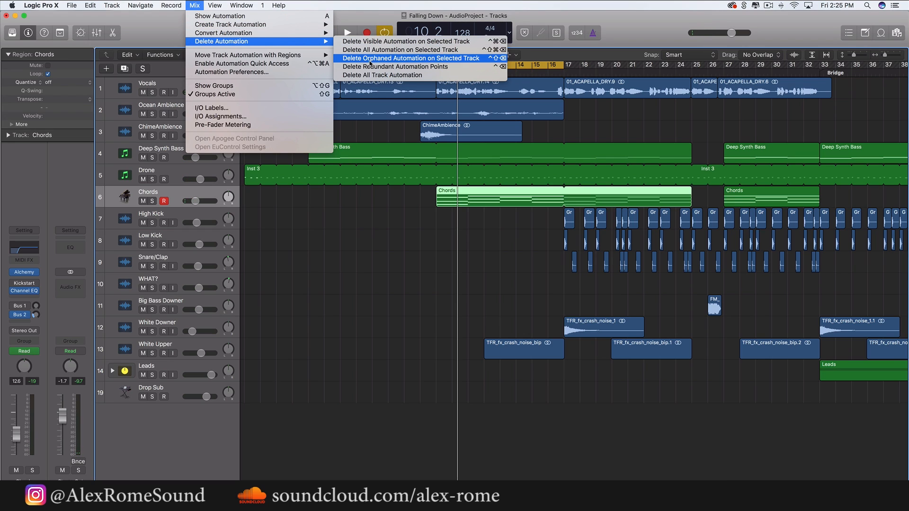
pyautogui.click(373, 51)
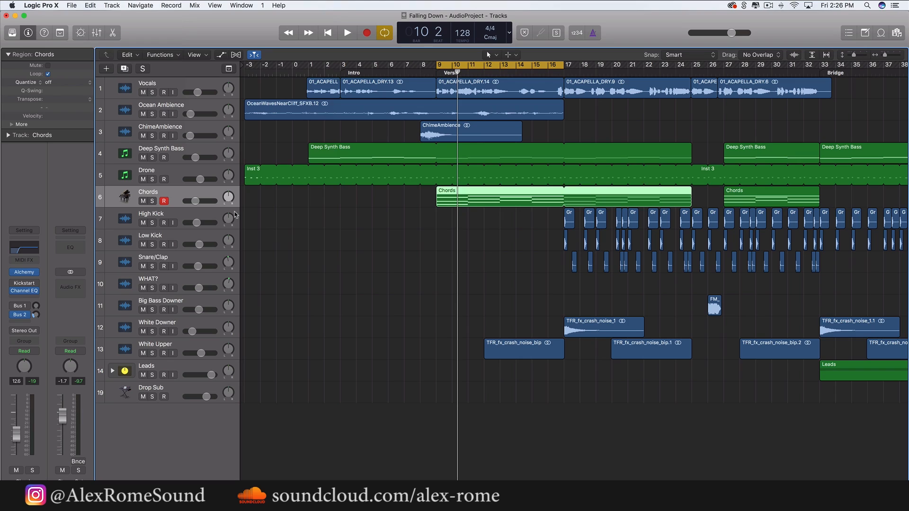
# Try turning the Deep Synth Bass track's volume all the way down and play the verse from bar 9.
pyautogui.click(169, 177)
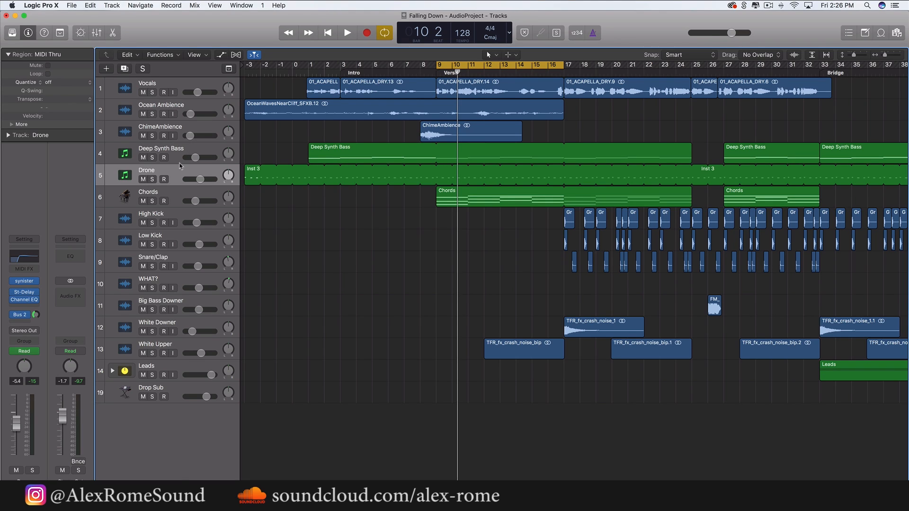
pyautogui.click(175, 156)
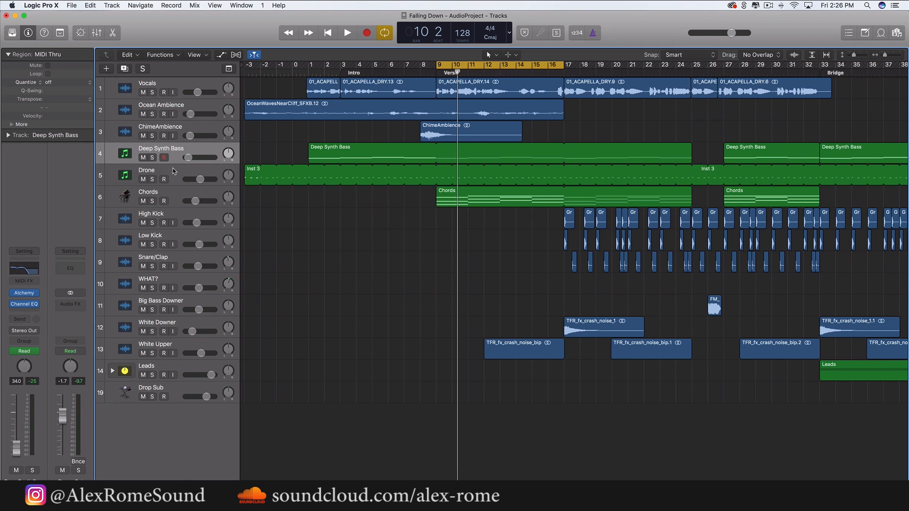
pyautogui.press('space')
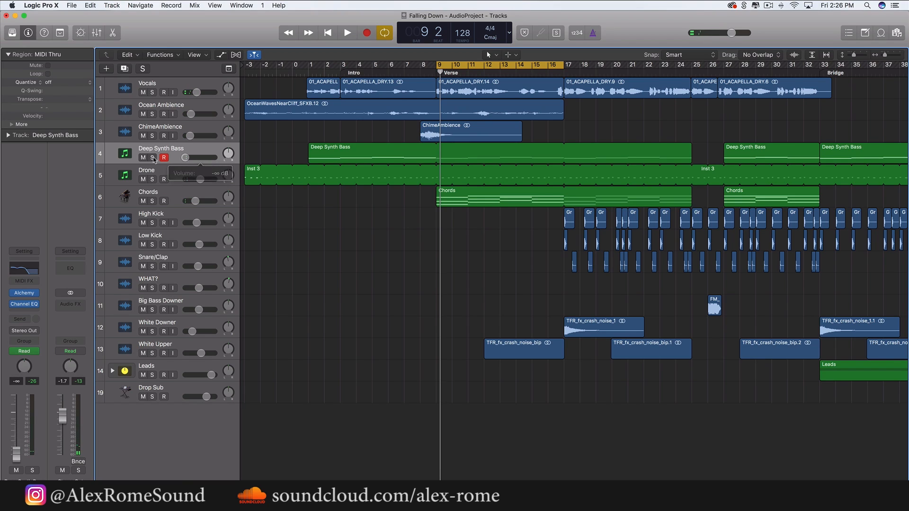
pyautogui.press('space')
pyautogui.press('space')
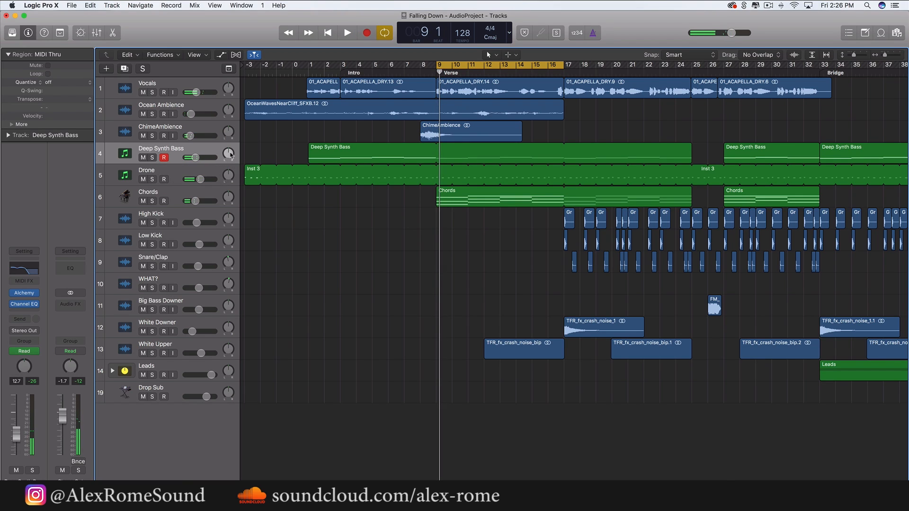
# Delete all automation on the Deep Synth Bass track and lower its volume slightly.
pyautogui.click(195, 5)
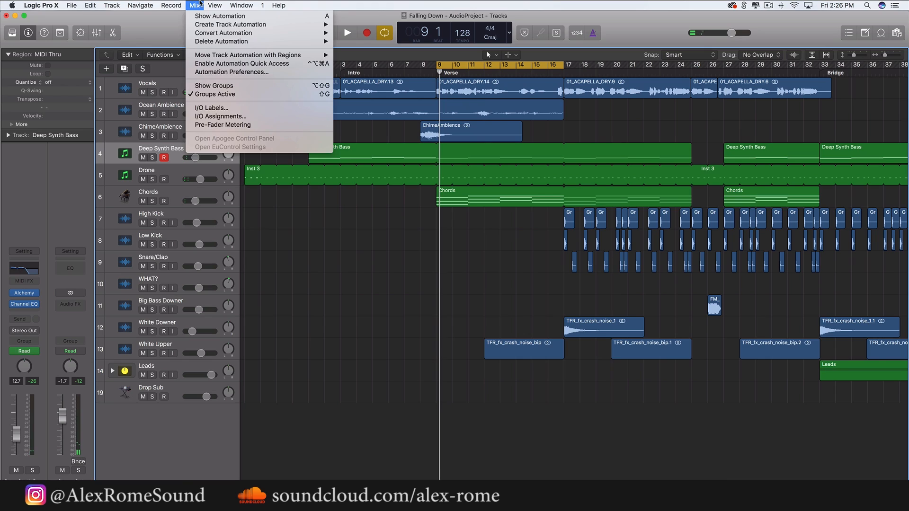
pyautogui.moveTo(209, 44)
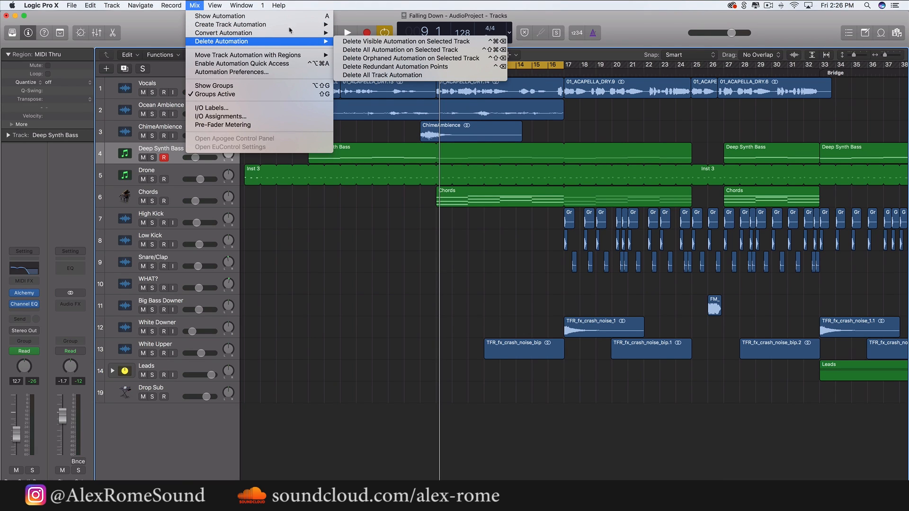
pyautogui.click(397, 49)
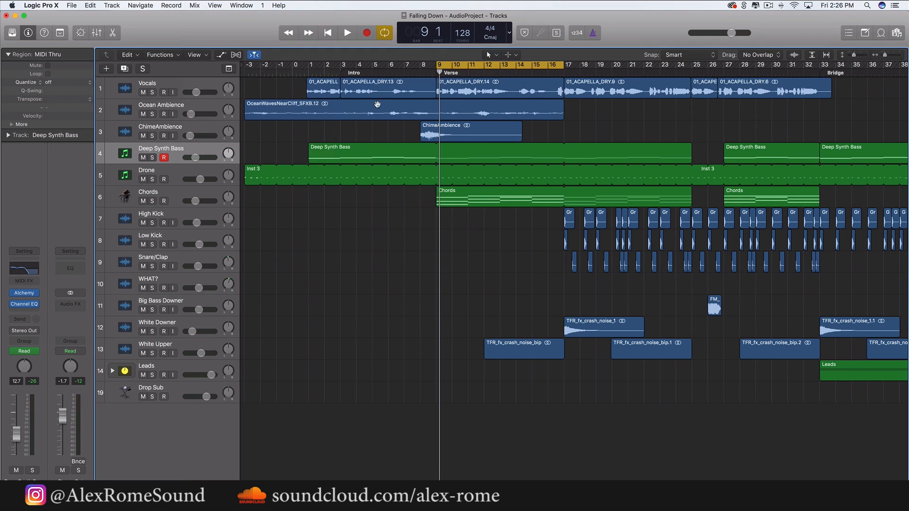
pyautogui.moveTo(195, 159); pyautogui.dragTo(191, 160)
# Solo the Drone track and listen to it from bar 9.
pyautogui.click(195, 183)
pyautogui.press('s')
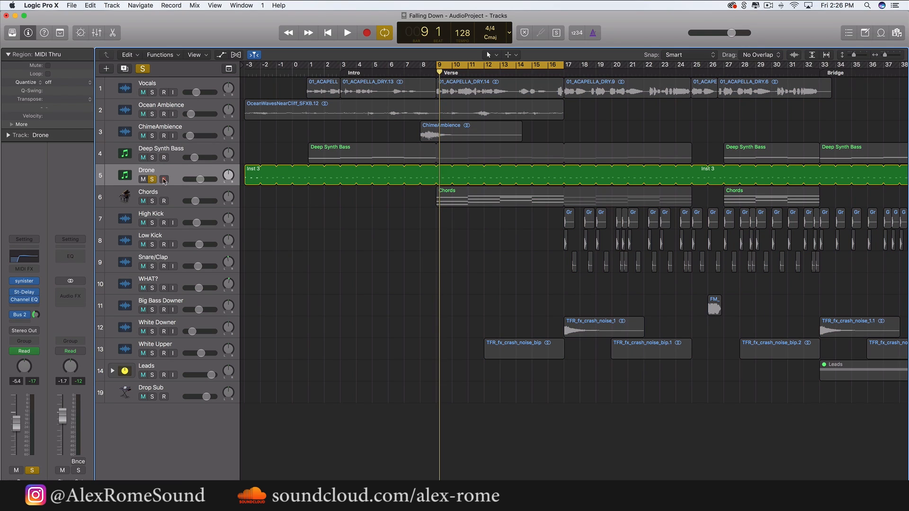
pyautogui.press('space')
pyautogui.press('space')
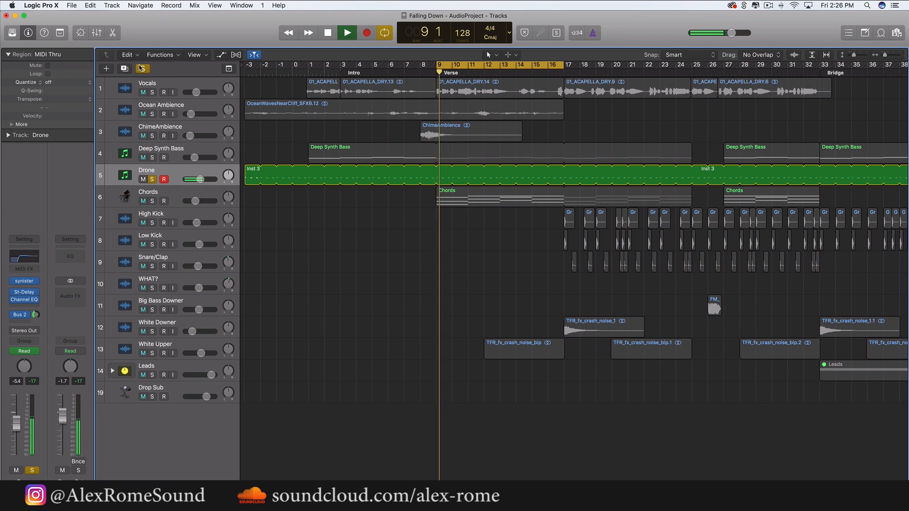
# Delete all automation on the Drone track and play it soloed from bar 9.
pyautogui.click(195, 5)
pyautogui.moveTo(203, 41)
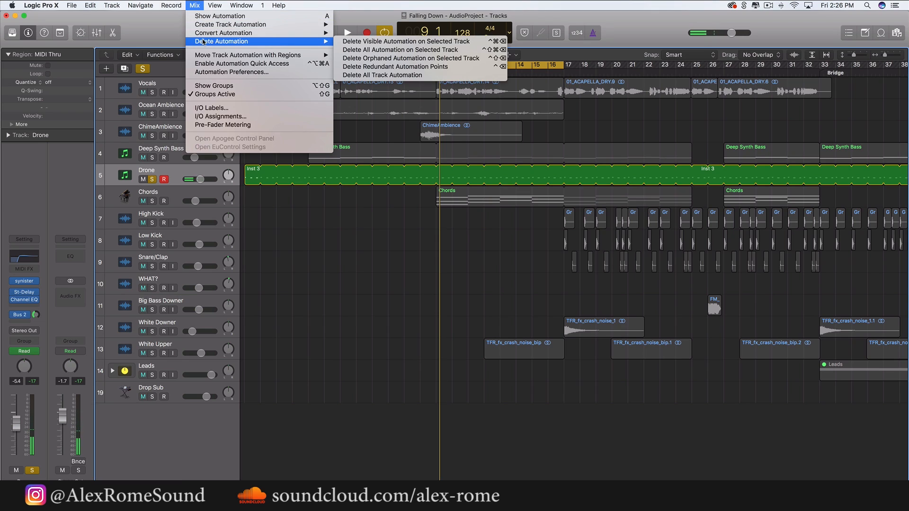
pyautogui.click(389, 50)
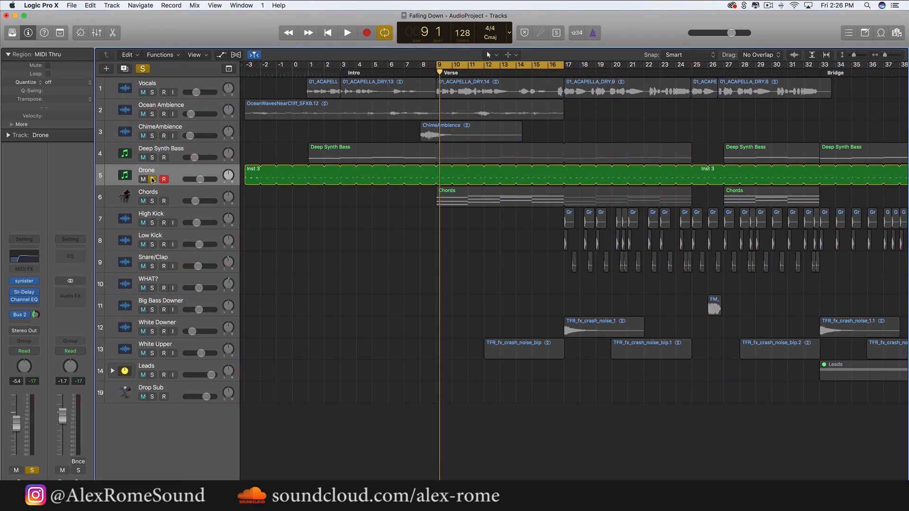
pyautogui.press('space')
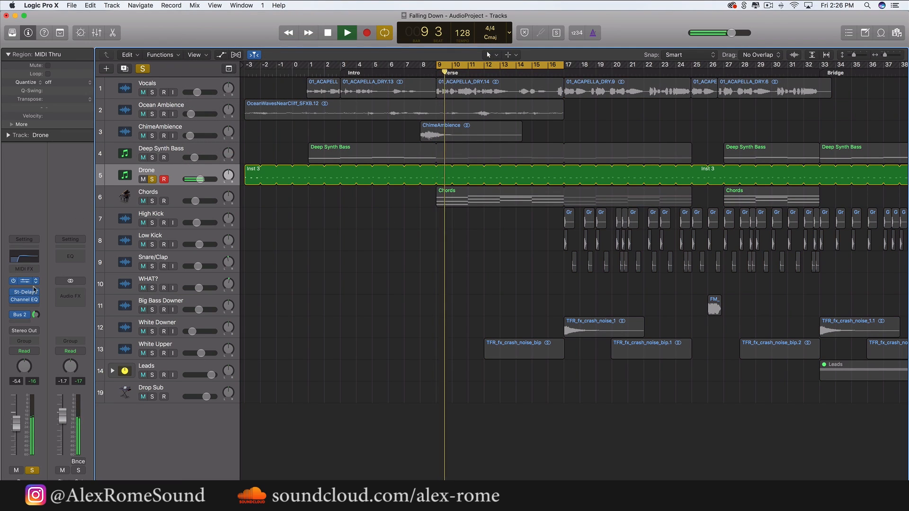
# Open the Drone track's Channel EQ, try adjusting its curve while the verse plays, and close it.
pyautogui.click(26, 300)
pyautogui.moveTo(157, 169); pyautogui.dragTo(191, 167)
pyautogui.click(28, 38)
pyautogui.press('space')
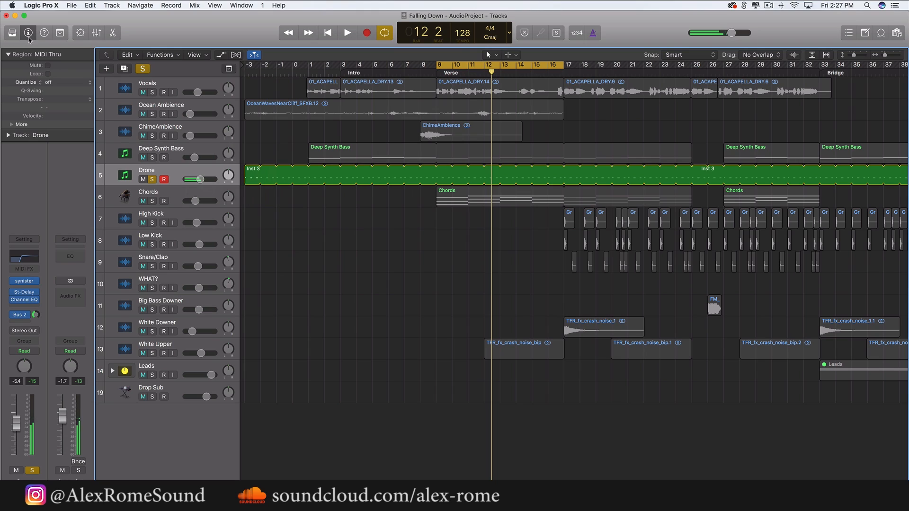
# Add a Tremolo effect after the Channel EQ on the Drone track and listen to it over the verse.
pyautogui.click(21, 307)
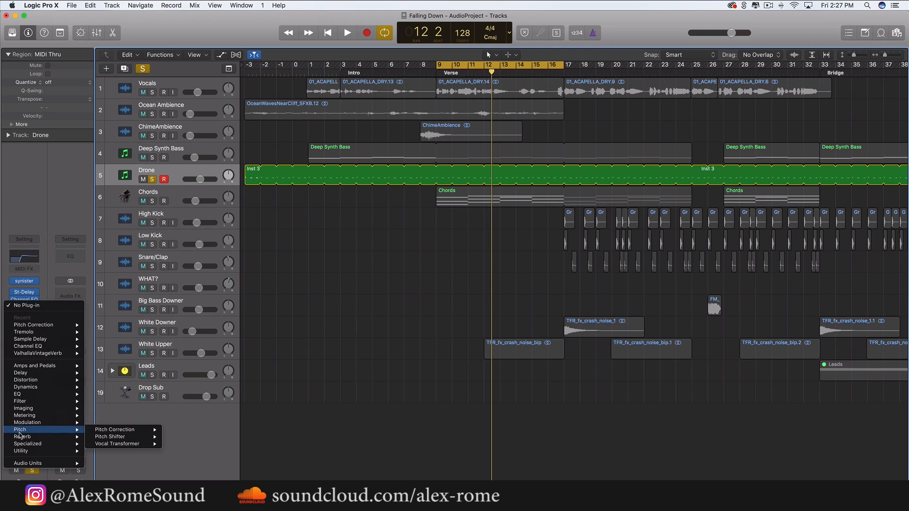
pyautogui.moveTo(29, 423)
pyautogui.moveTo(138, 480)
pyautogui.click(178, 473)
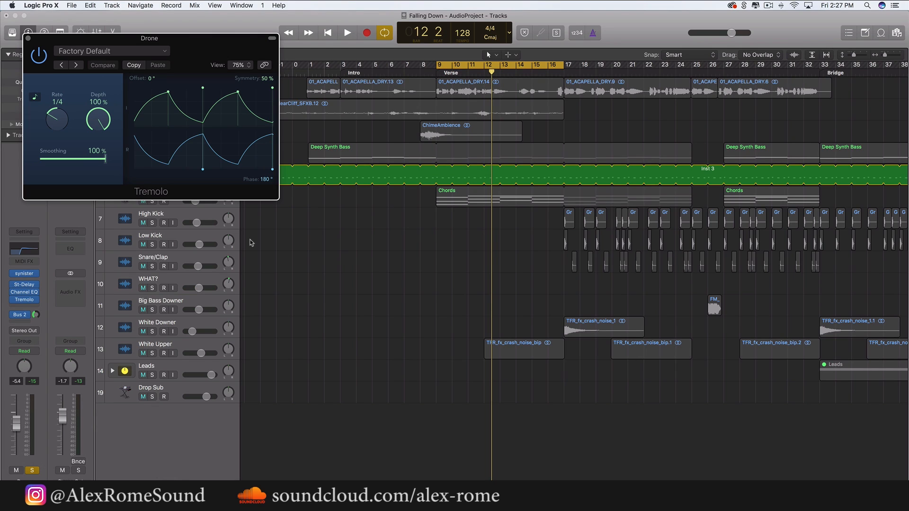
pyautogui.press('space')
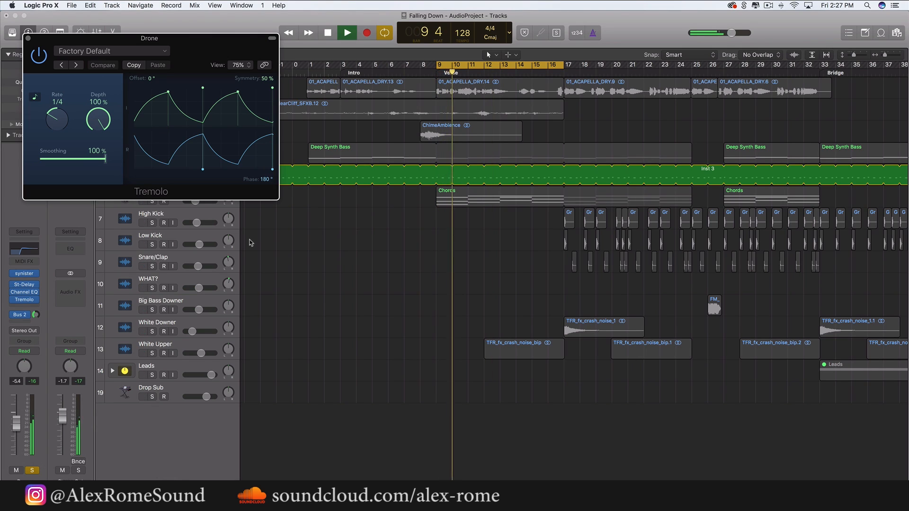
pyautogui.press('space')
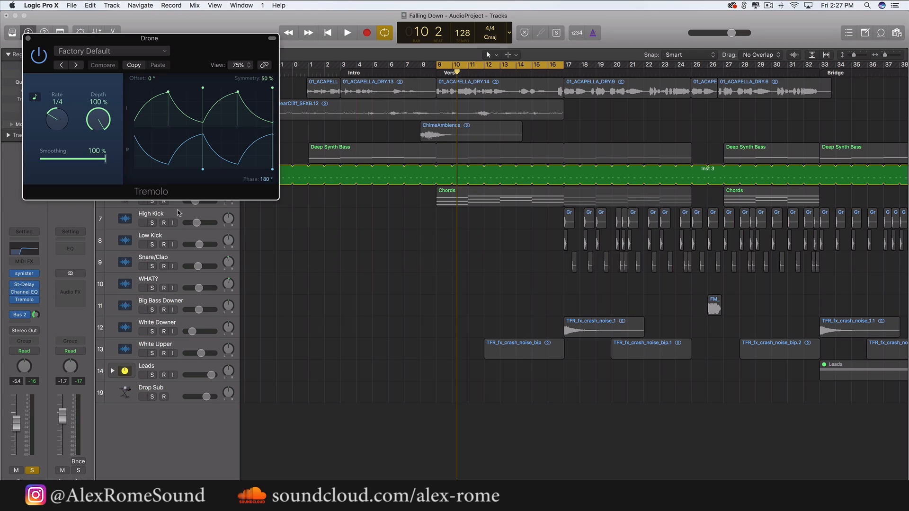
# Set the Drone's Tremolo to a 1/1 rate and 59% depth, listen to it, and close the plug-in.
pyautogui.moveTo(99, 122); pyautogui.dragTo(99, 159)
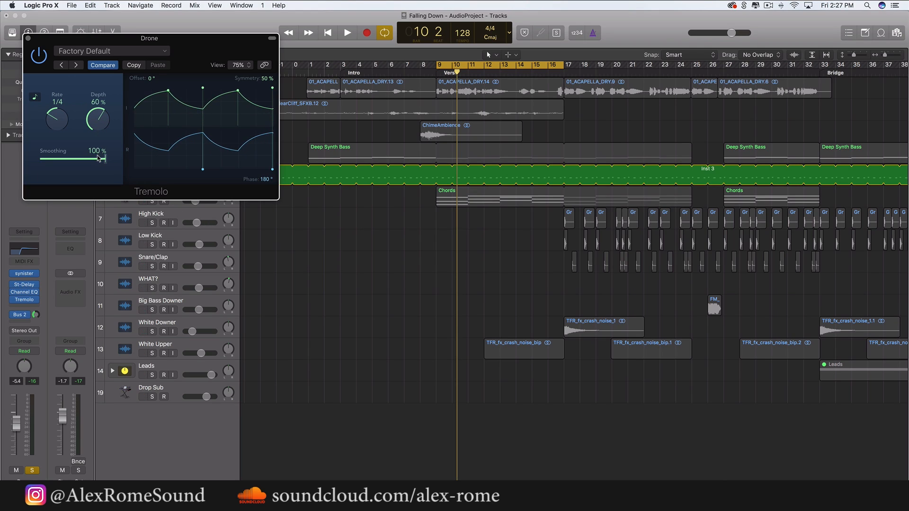
pyautogui.moveTo(51, 124); pyautogui.dragTo(52, 131)
pyautogui.moveTo(95, 124); pyautogui.dragTo(94, 126)
pyautogui.press('space')
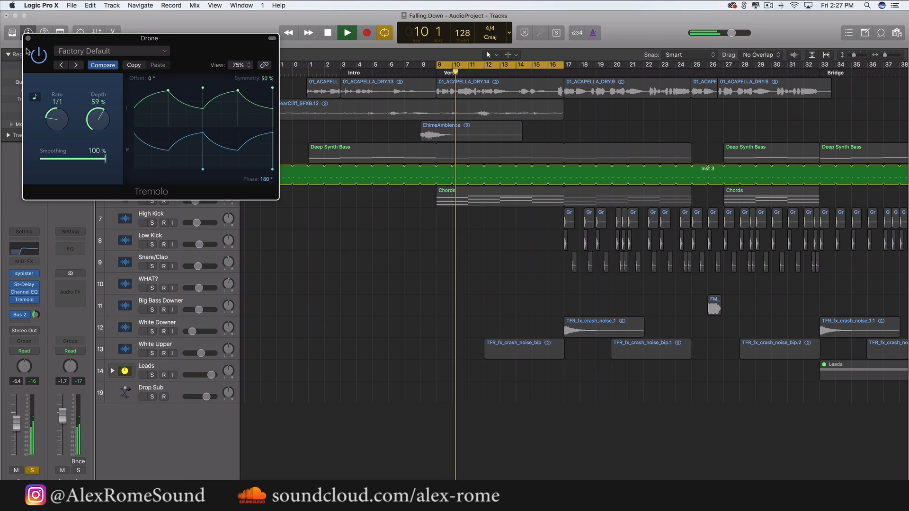
pyautogui.press('space')
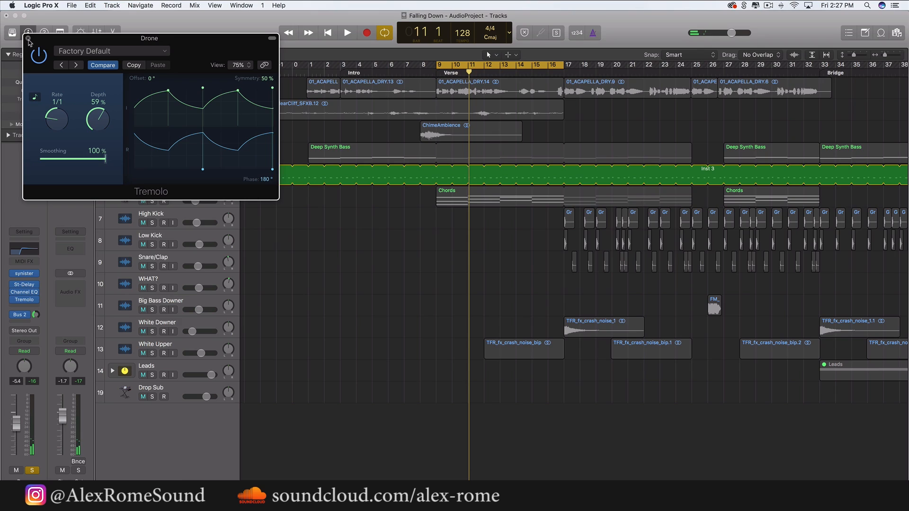
pyautogui.click(28, 38)
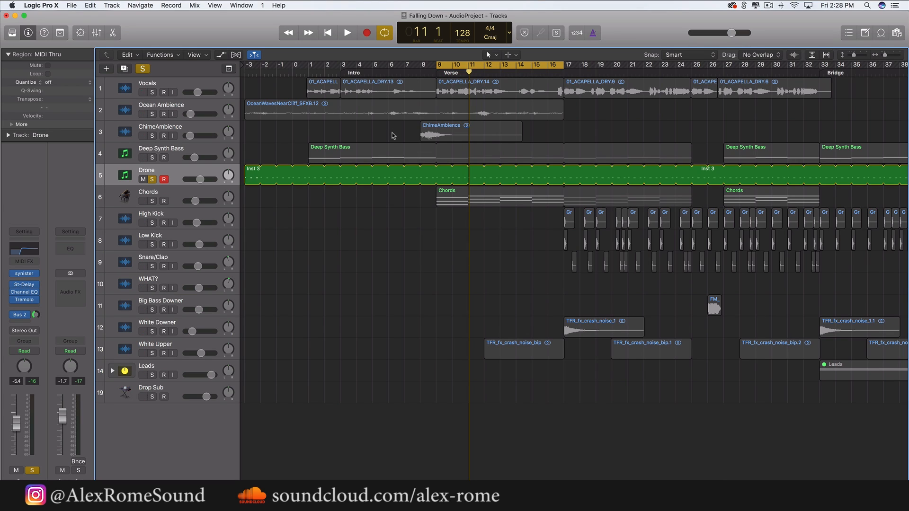
# Play the soloed Drone track, lower its volume to about -11.8 dB, and unsolo it.
pyautogui.press('space')
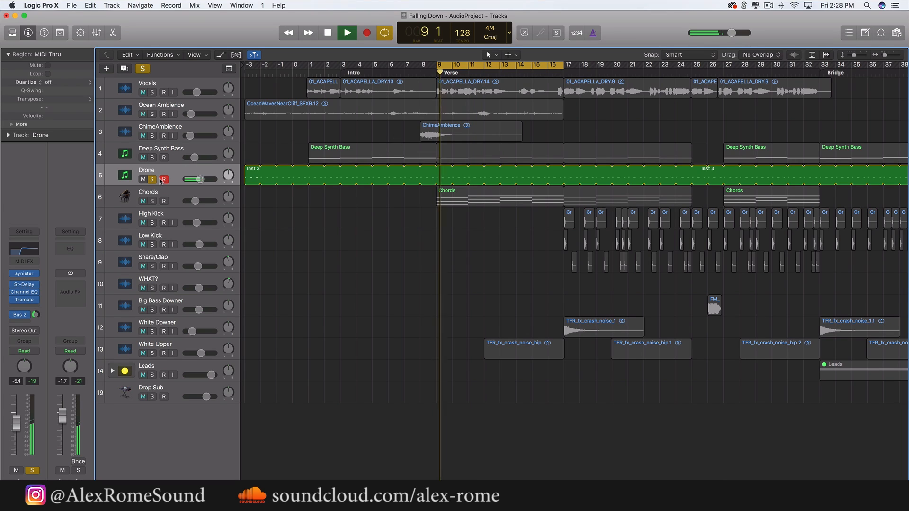
pyautogui.press('space')
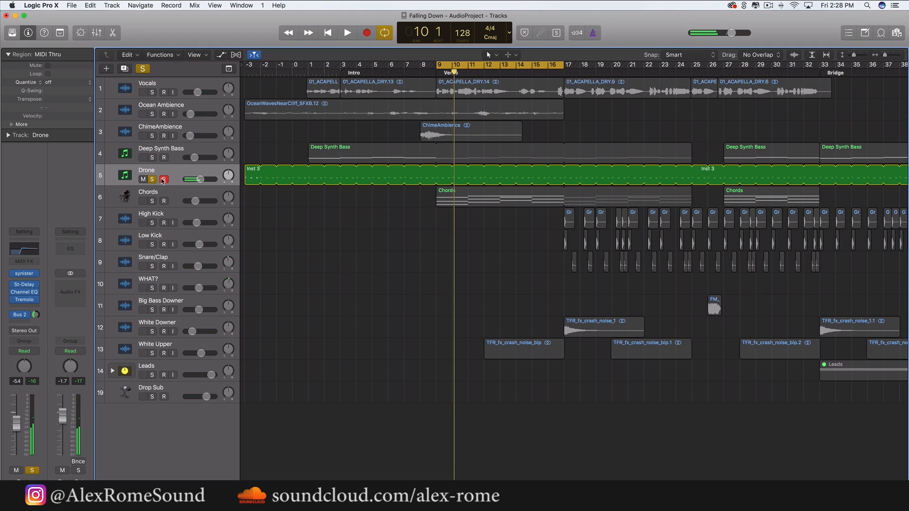
pyautogui.moveTo(191, 179); pyautogui.dragTo(185, 182)
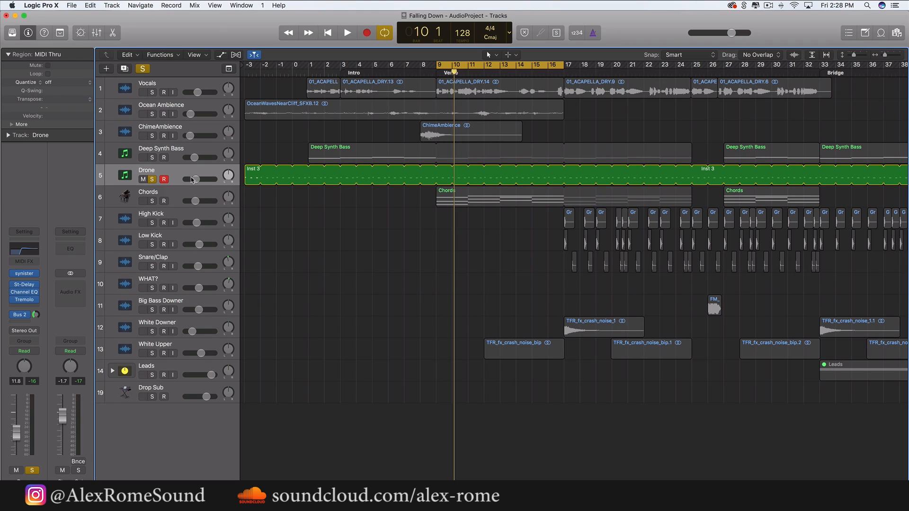
pyautogui.click(152, 179)
# Solo the Chords track, play it briefly from bar 9, and unsolo it.
pyautogui.click(153, 193)
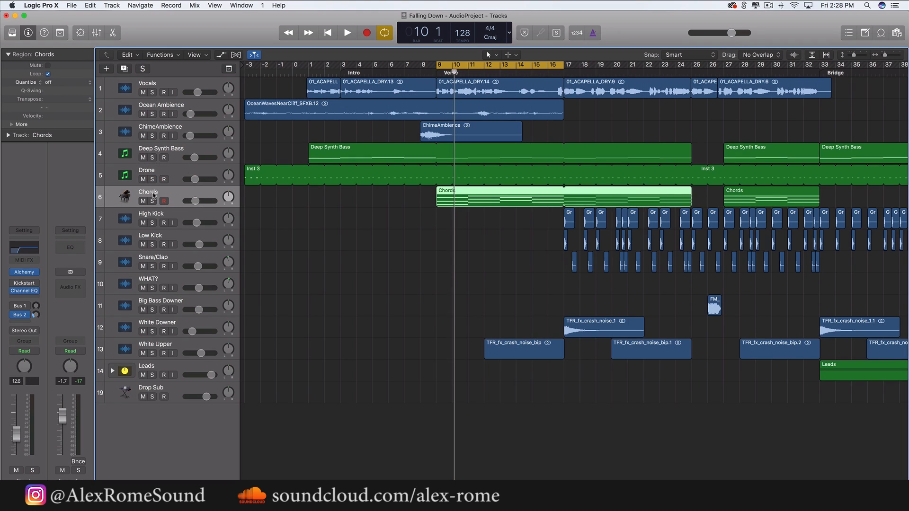
pyautogui.click(153, 201)
pyautogui.press('space')
pyautogui.click(153, 200)
# Move the first Deep Synth Bass region to start at bar 9 and duplicate the Deep Synth Bass track without its regions.
pyautogui.click(369, 314)
pyautogui.moveTo(365, 160); pyautogui.dragTo(488, 165)
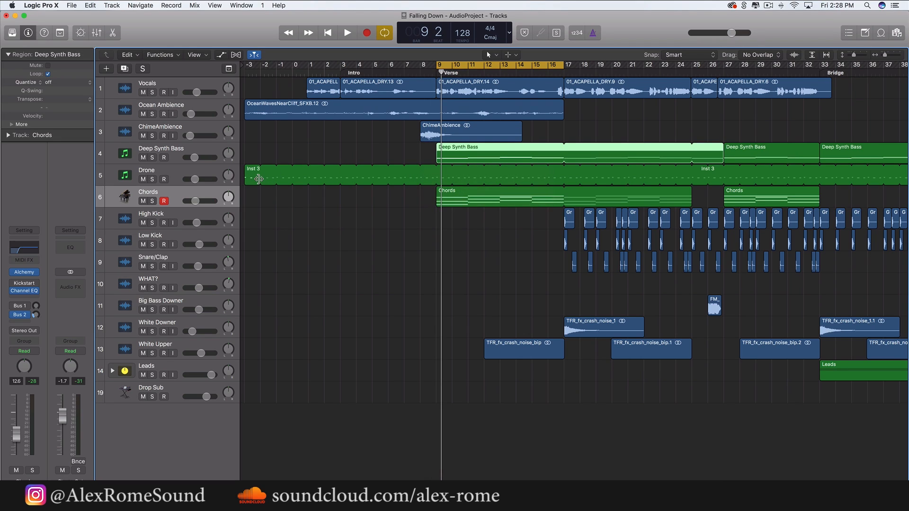
pyautogui.click(161, 146)
pyautogui.click(126, 69)
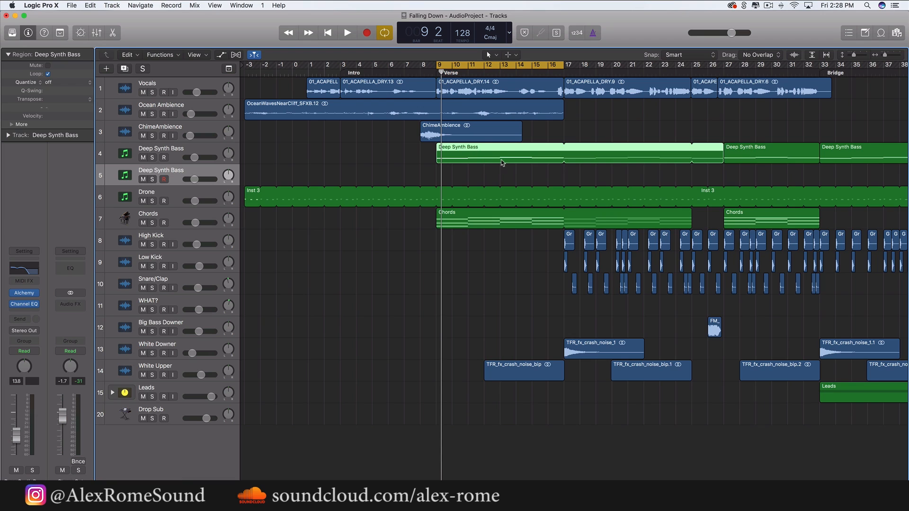
# Copy the four notes of the Deep Synth Bass region from the Piano Roll.
pyautogui.doubleClick(501, 162)
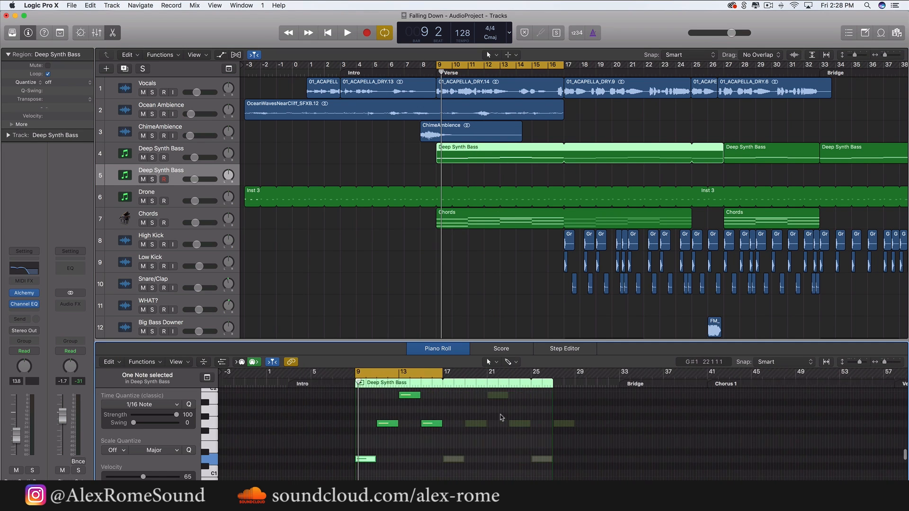
pyautogui.moveTo(401, 340); pyautogui.dragTo(401, 288)
pyautogui.moveTo(428, 443); pyautogui.dragTo(351, 363)
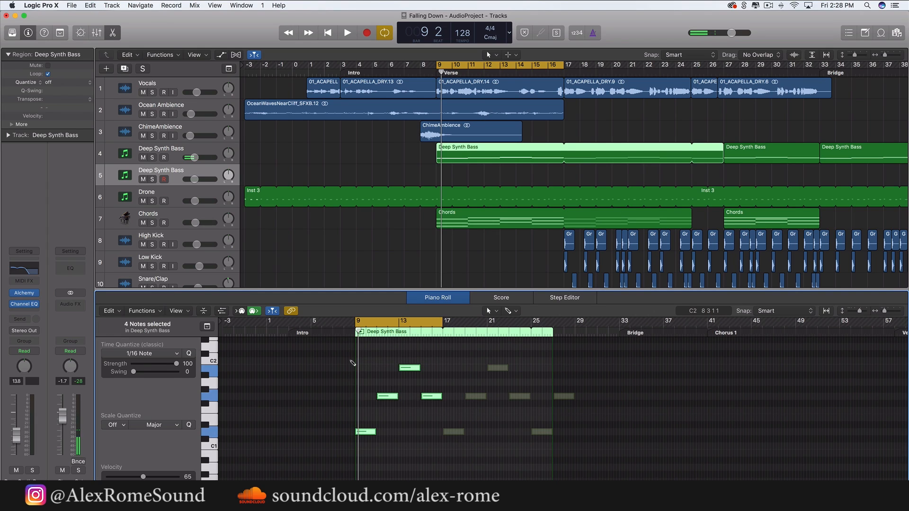
pyautogui.moveTo(421, 289); pyautogui.dragTo(430, 451)
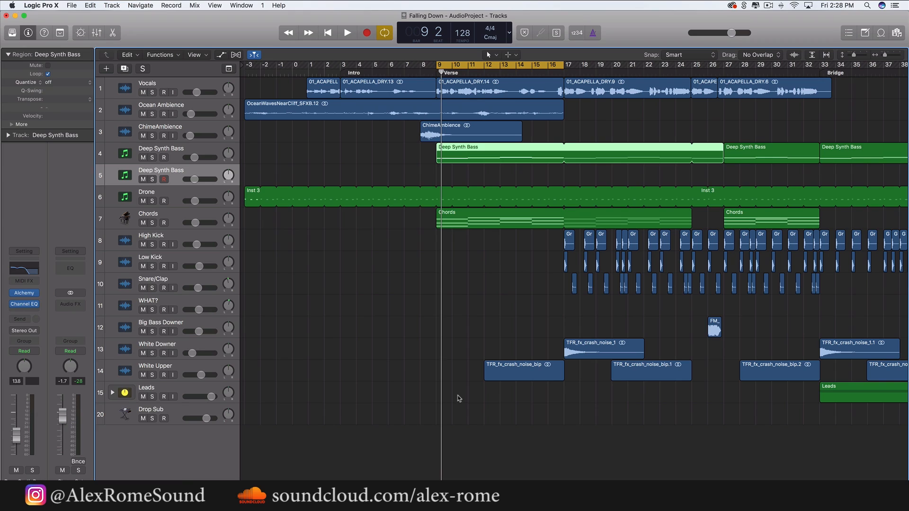
# Extend the cycle range back to bar 1 and paste the copied bass notes there on the duplicated Deep Synth Bass track.
pyautogui.moveTo(442, 75); pyautogui.dragTo(308, 72)
pyautogui.click(332, 159)
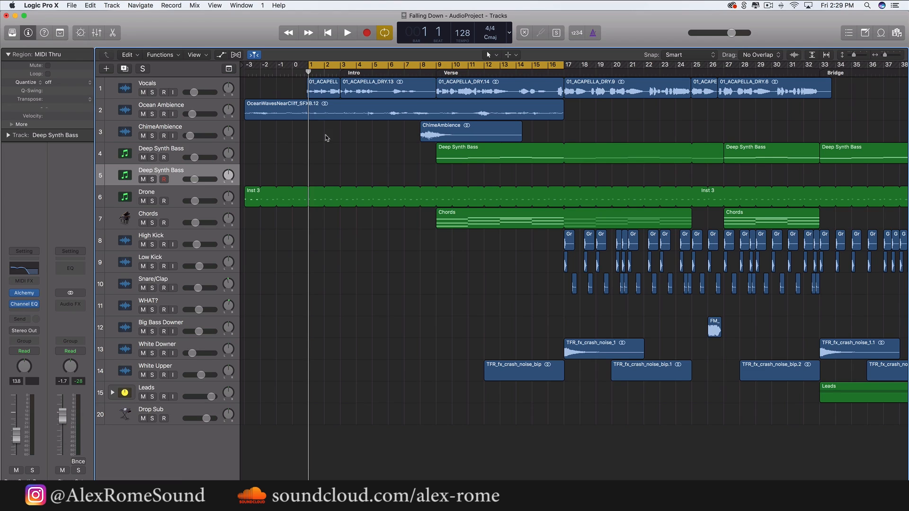
pyautogui.press('super+v')
pyautogui.click(340, 154)
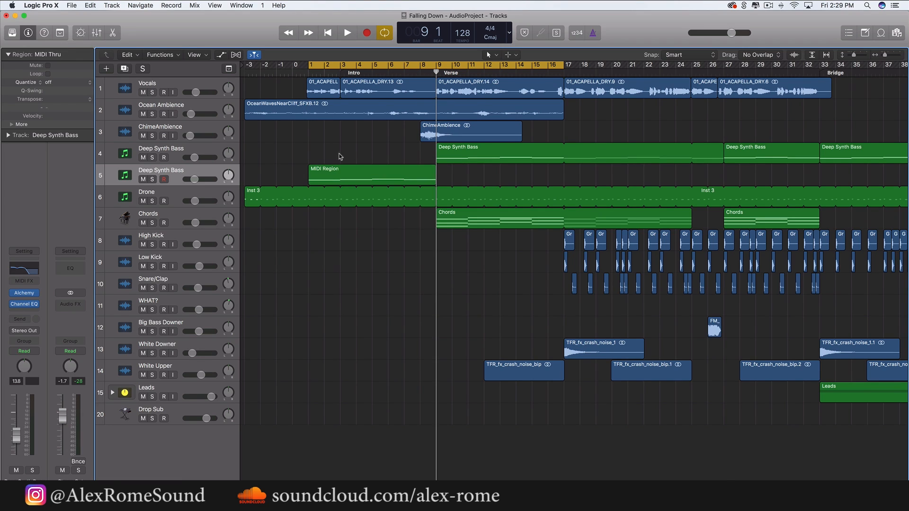
# Solo the duplicated Deep Synth Bass track and remove its Channel EQ.
pyautogui.click(152, 179)
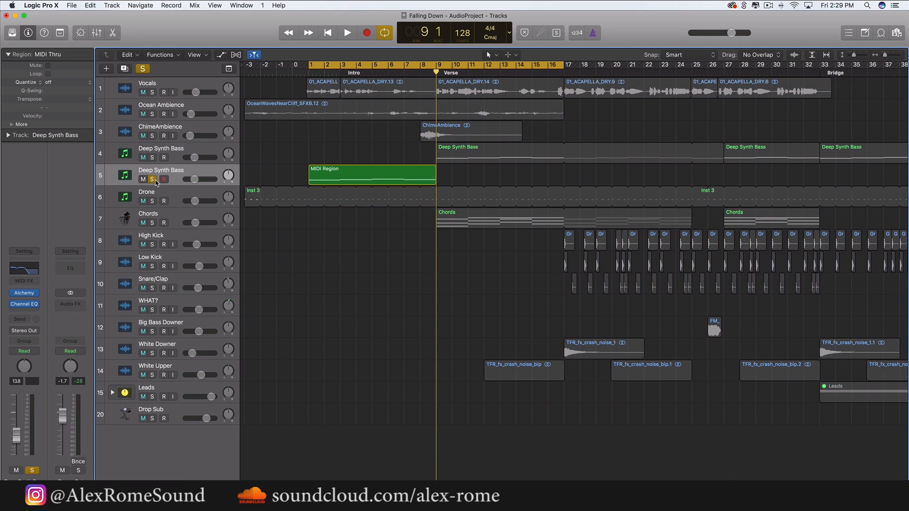
pyautogui.click(36, 305)
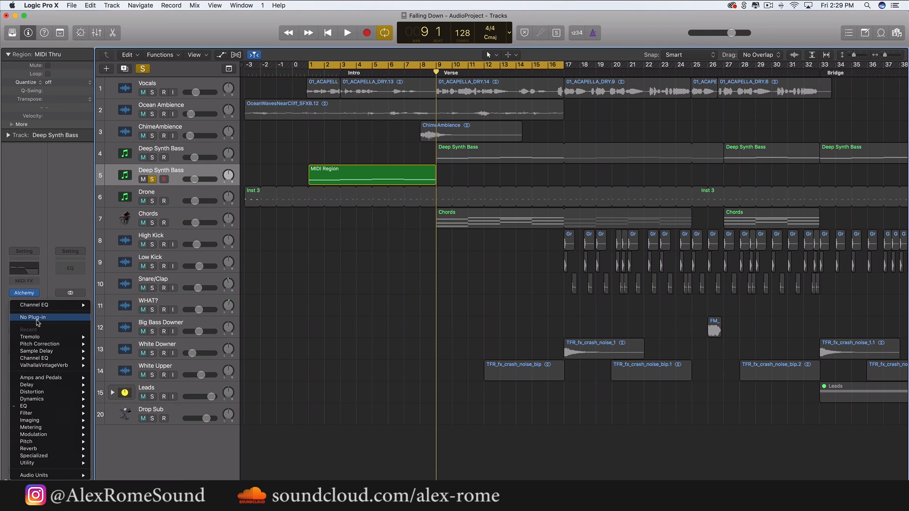
pyautogui.click(36, 318)
# Open Alchemy on the duplicated Deep Synth Bass track and clear its patch to the default sound.
pyautogui.click(20, 296)
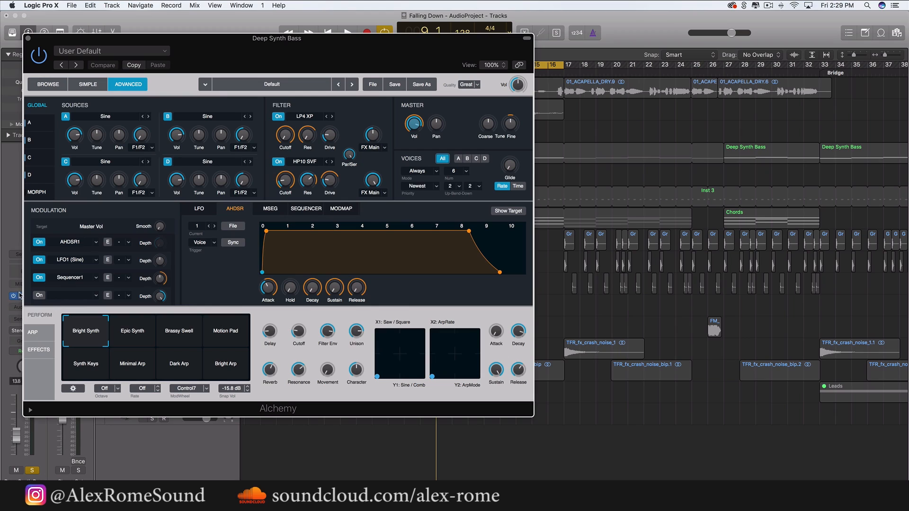
pyautogui.click(367, 83)
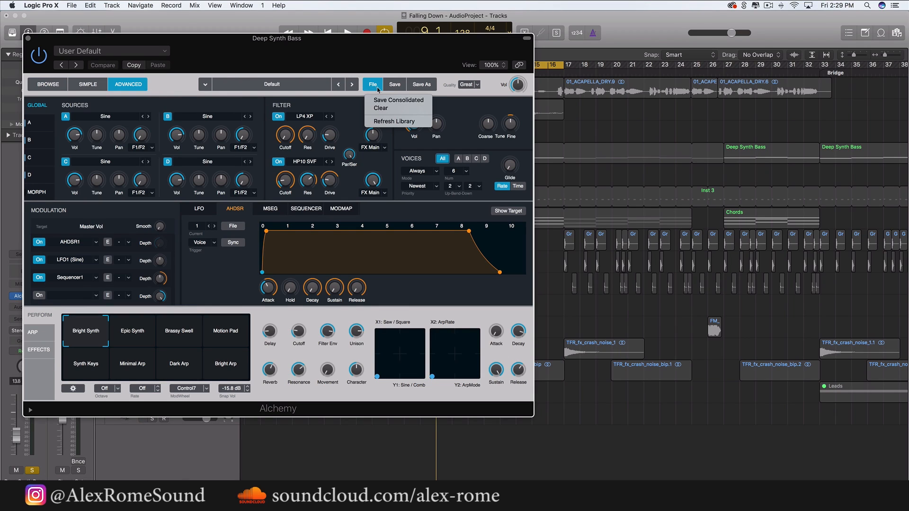
pyautogui.click(383, 95)
# Set Alchemy source A's saw oscillator to 8 unison voices with about 47.5% detune and play the region.
pyautogui.click(48, 128)
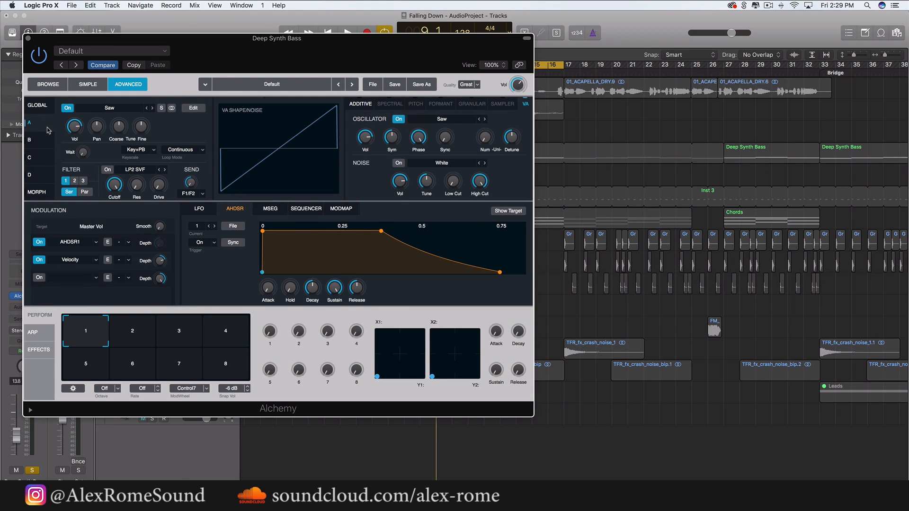
pyautogui.click(74, 132)
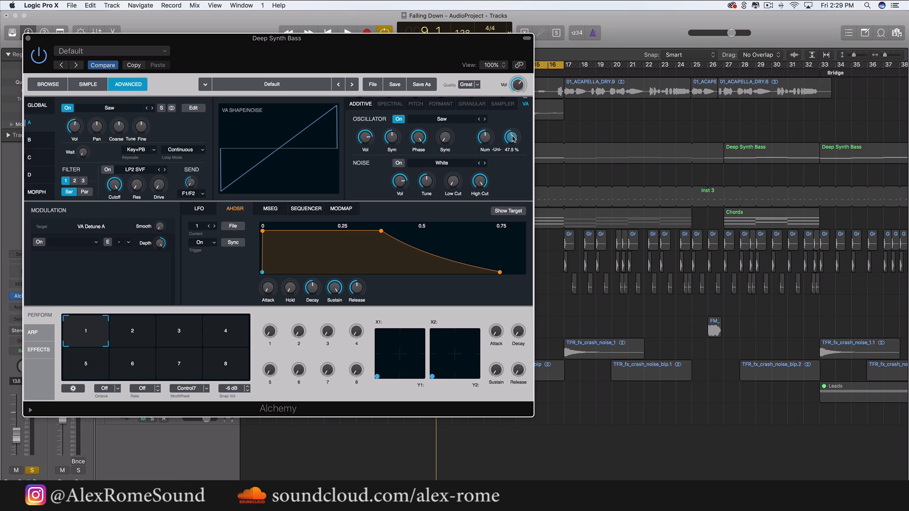
pyautogui.press('space')
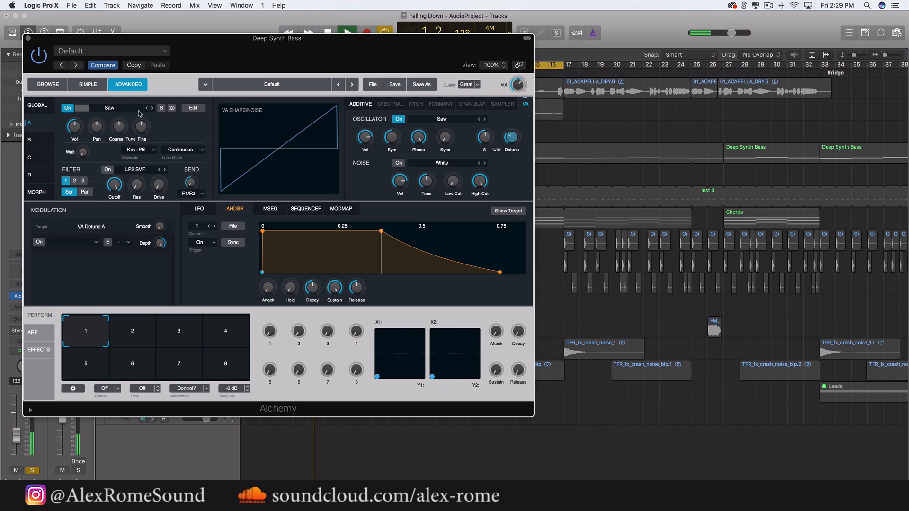
# Tune Alchemy source A down to -12 semitones and play the region from bar 1.
pyautogui.click(32, 106)
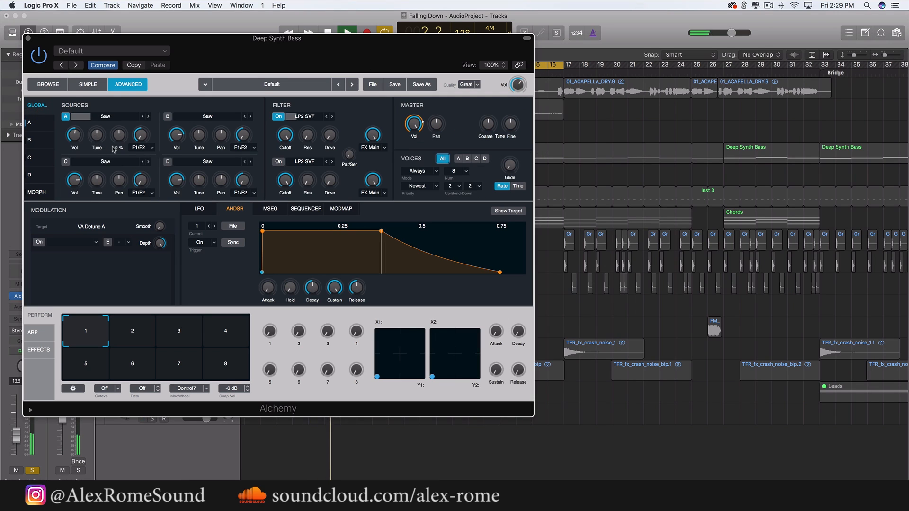
pyautogui.moveTo(117, 141)
pyautogui.mouseDown()
pyautogui.moveTo(117, 151)
pyautogui.moveTo(120, 132)
pyautogui.mouseUp()
pyautogui.press('space')
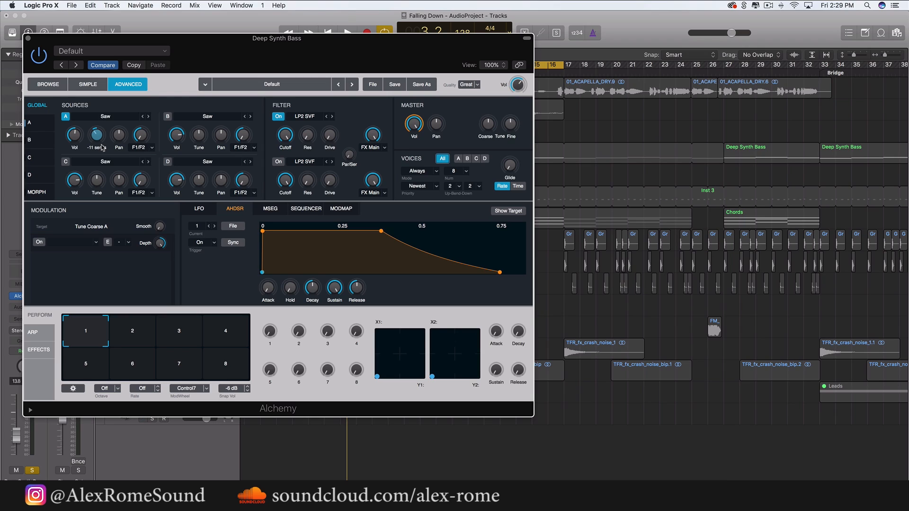
pyautogui.press('space')
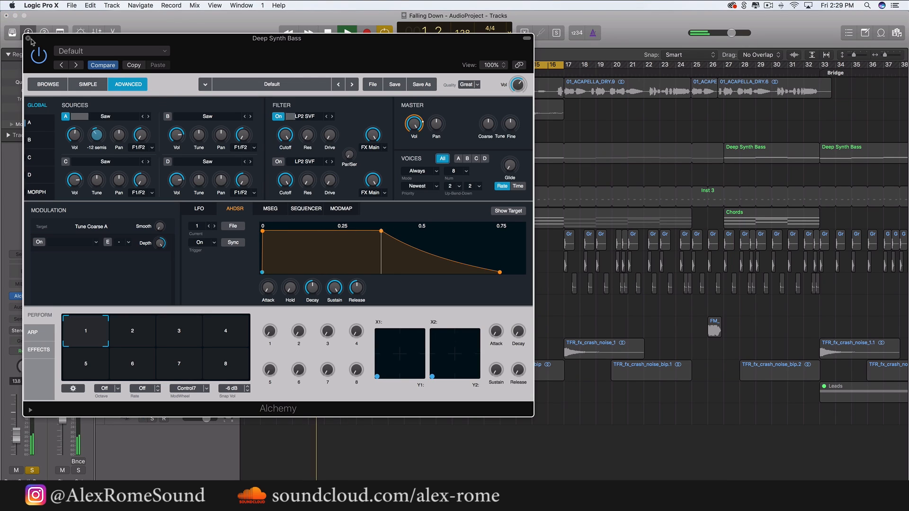
# Set Alchemy's first filter to LP4 XP with a cutoff of about 493 Hz while the region plays.
pyautogui.click(40, 120)
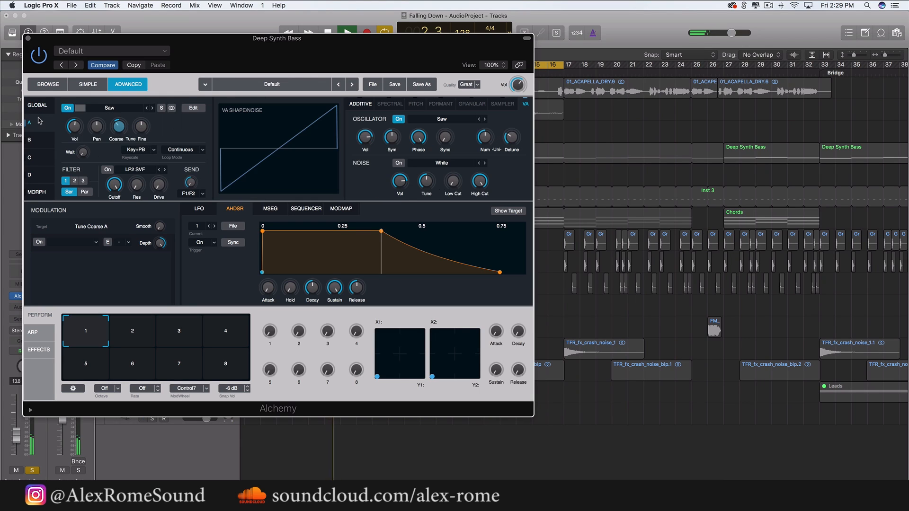
pyautogui.click(48, 108)
pyautogui.press('space')
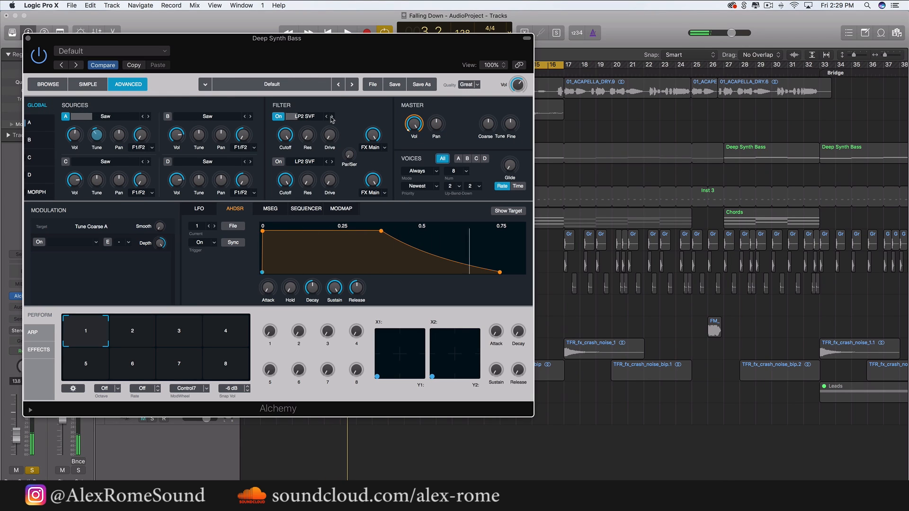
pyautogui.press('space')
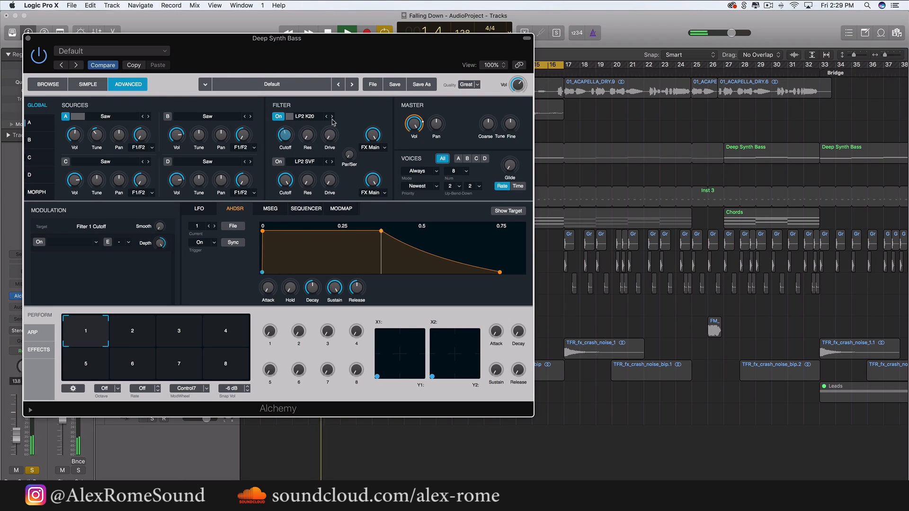
pyautogui.click(333, 118)
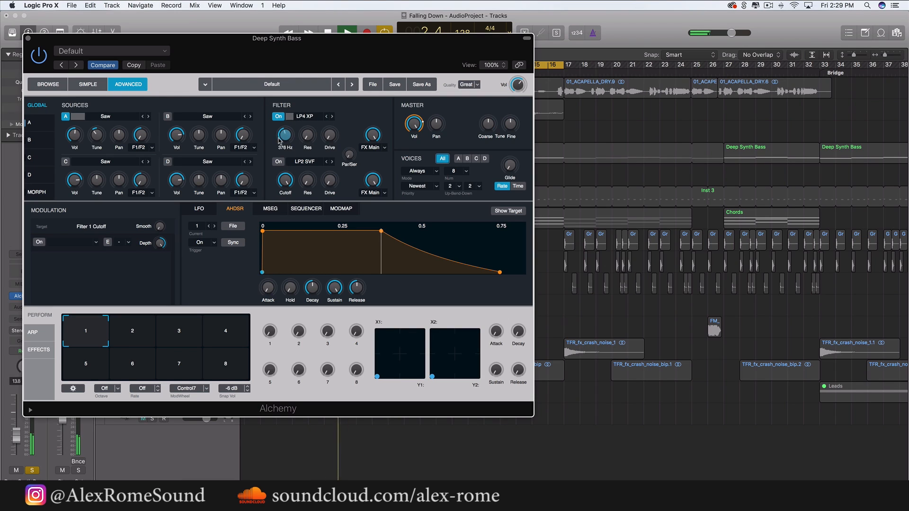
pyautogui.moveTo(285, 138); pyautogui.dragTo(284, 135)
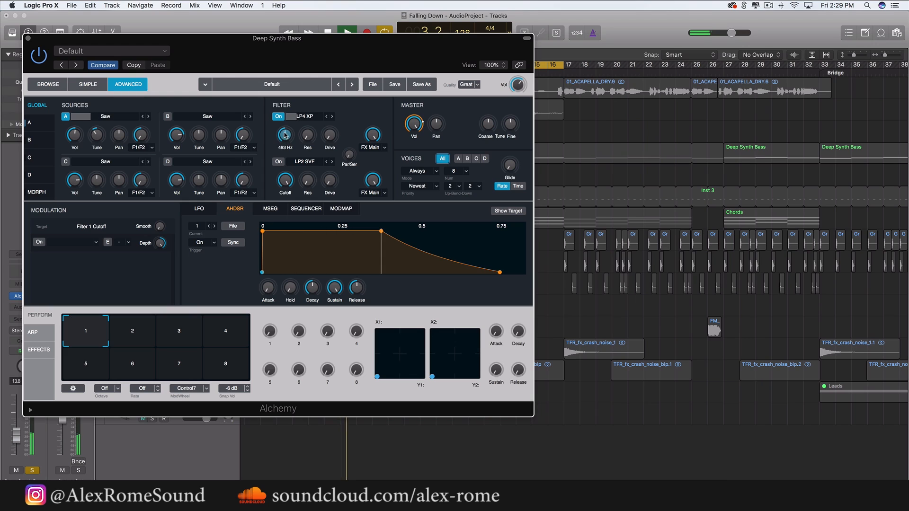
# Stop playback and add a Channel EQ to the duplicated Deep Synth Bass with a 48 dB/Oct low cut at 124 Hz.
pyautogui.click(28, 38)
pyautogui.press('space')
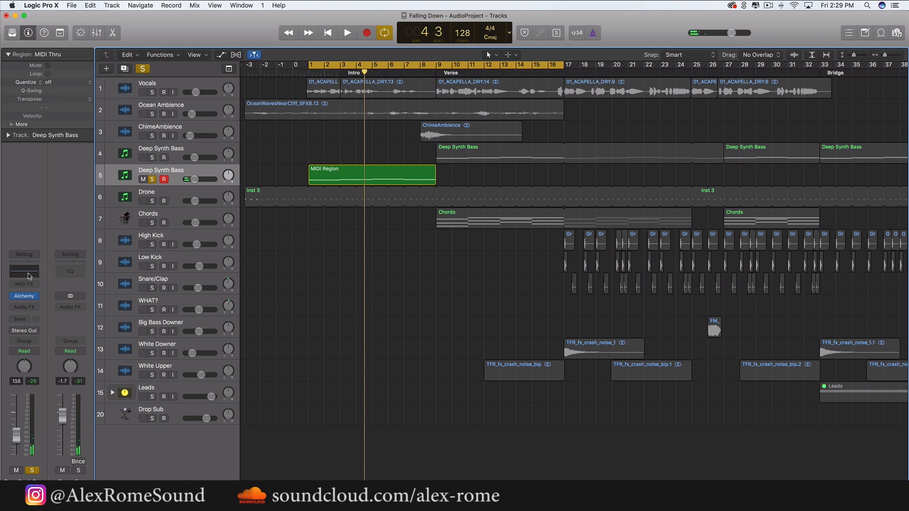
pyautogui.click(28, 273)
pyautogui.click(56, 82)
pyautogui.moveTo(59, 179); pyautogui.dragTo(176, 192)
pyautogui.moveTo(53, 222); pyautogui.dragTo(53, 210)
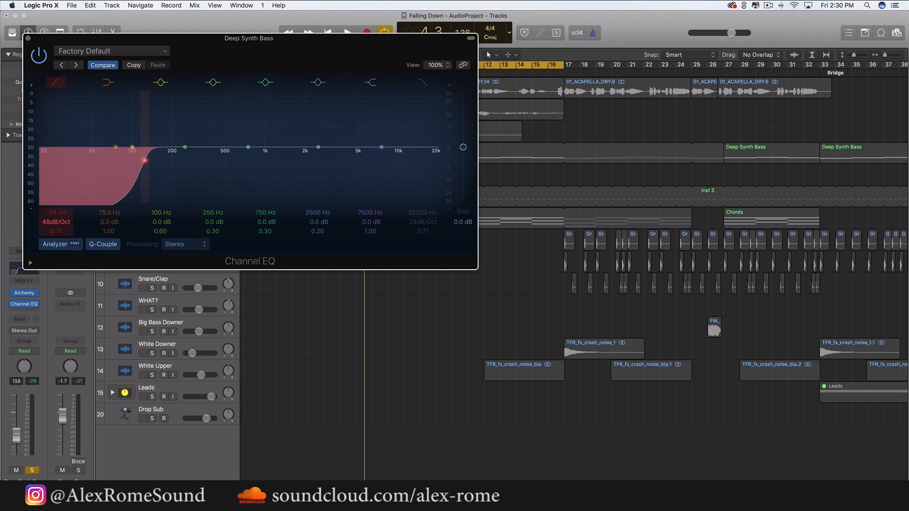
pyautogui.click(28, 38)
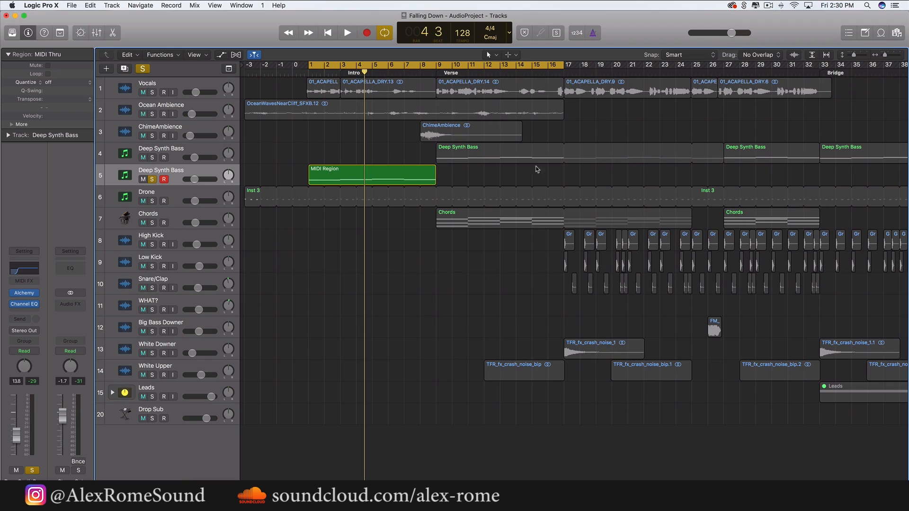
# Repeat the duplicated bass track's MIDI region once so a copy fills bars 9 to 17.
pyautogui.click(521, 156)
pyautogui.click(490, 177)
pyautogui.click(411, 176)
pyautogui.press('super+r')
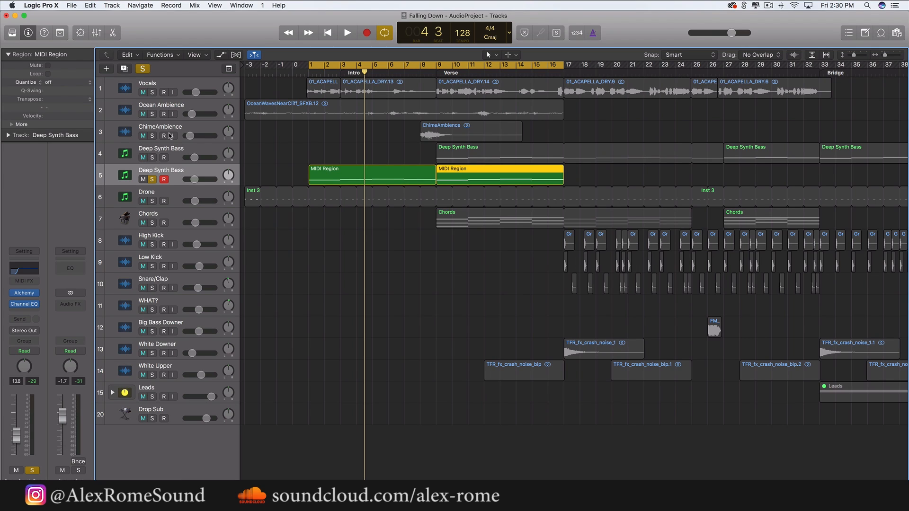
# Unsolo the duplicated Deep Synth Bass, extend the cycle back to bar -3 and raise that bass's volume while the intro plays.
pyautogui.click(152, 179)
pyautogui.moveTo(307, 66); pyautogui.dragTo(209, 67)
pyautogui.press('space')
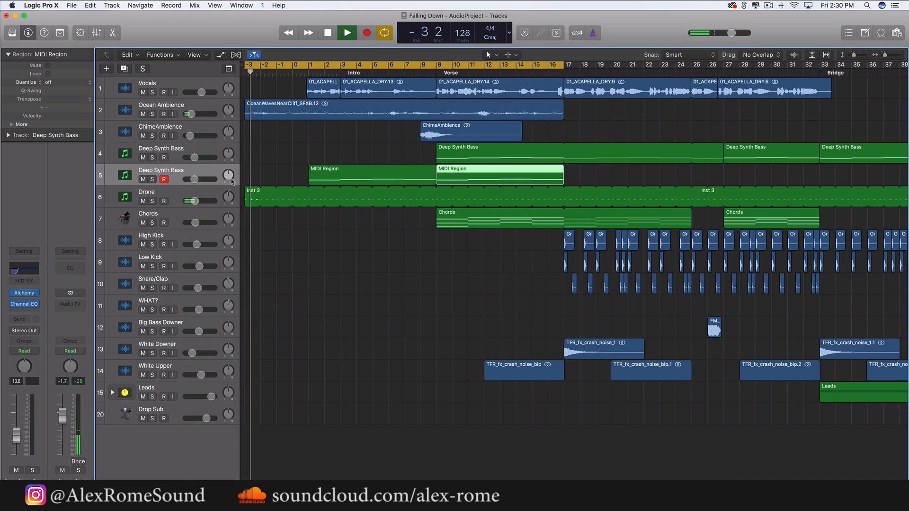
pyautogui.moveTo(194, 180); pyautogui.dragTo(195, 179)
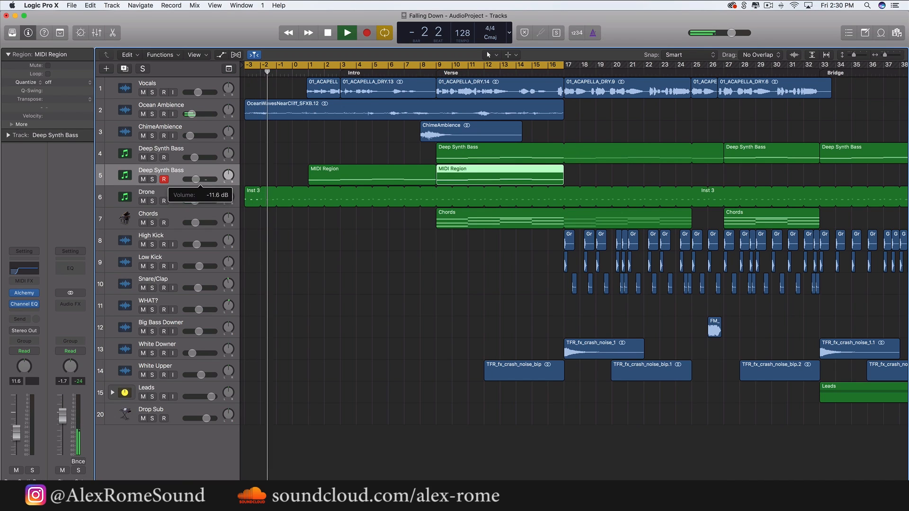
pyautogui.click(156, 195)
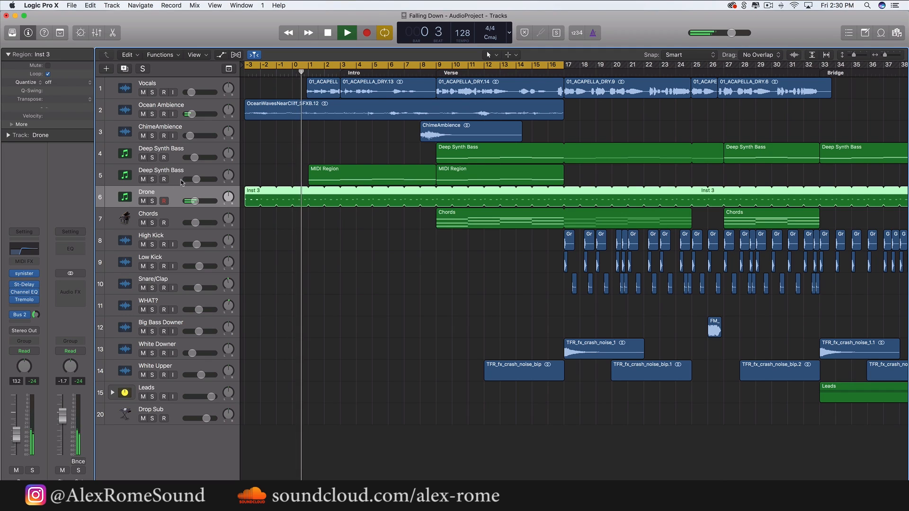
pyautogui.moveTo(196, 180); pyautogui.dragTo(207, 180)
# Turn off cycling, let playback run through the verse and lower the Chords track volume to about -16.8 dB.
pyautogui.click(399, 65)
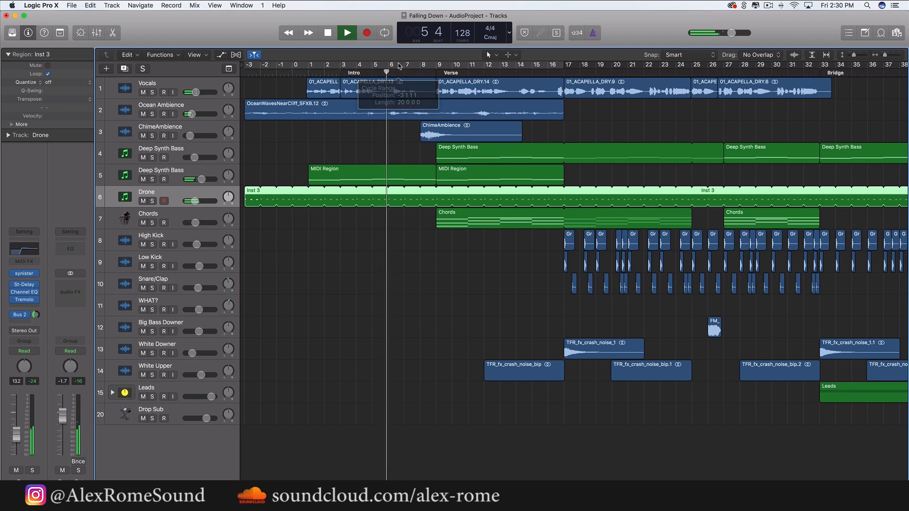
pyautogui.click(365, 143)
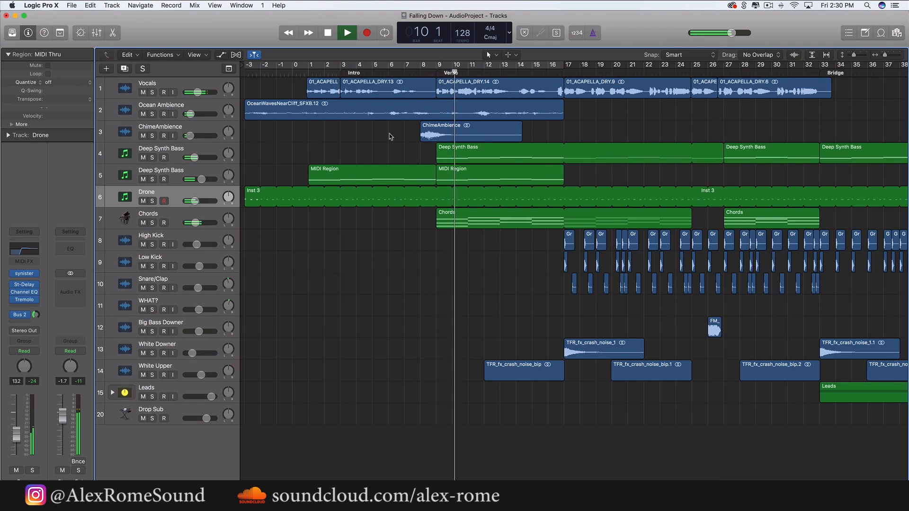
pyautogui.moveTo(195, 223); pyautogui.dragTo(190, 225)
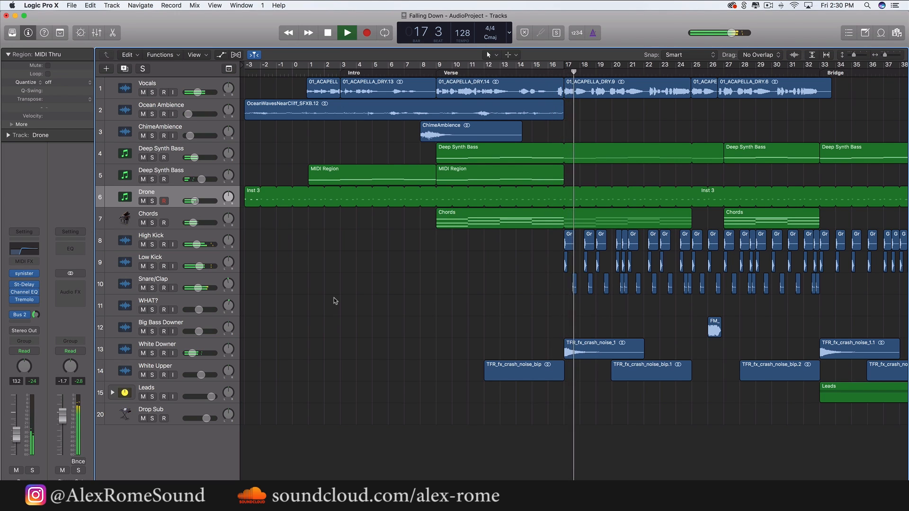
pyautogui.press('space')
# Cycle bars 9 to 17, play Ocean Ambience soloed and examine its Channel EQ, and unsolo the track.
pyautogui.press('super+Left')
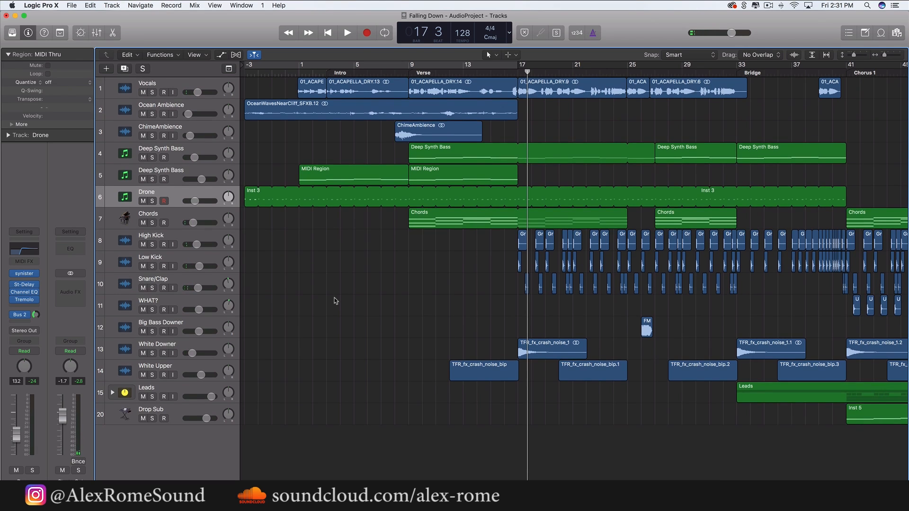
pyautogui.moveTo(246, 65); pyautogui.dragTo(520, 67)
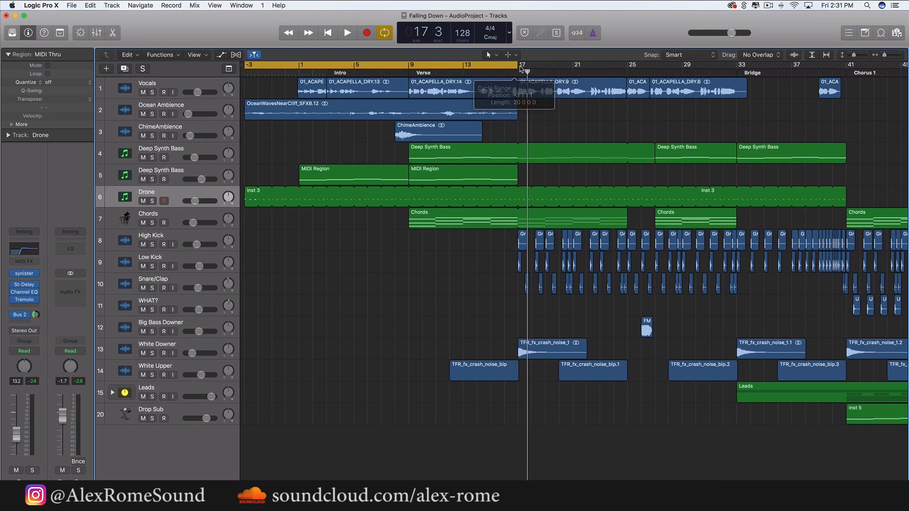
pyautogui.moveTo(403, 65); pyautogui.dragTo(518, 65)
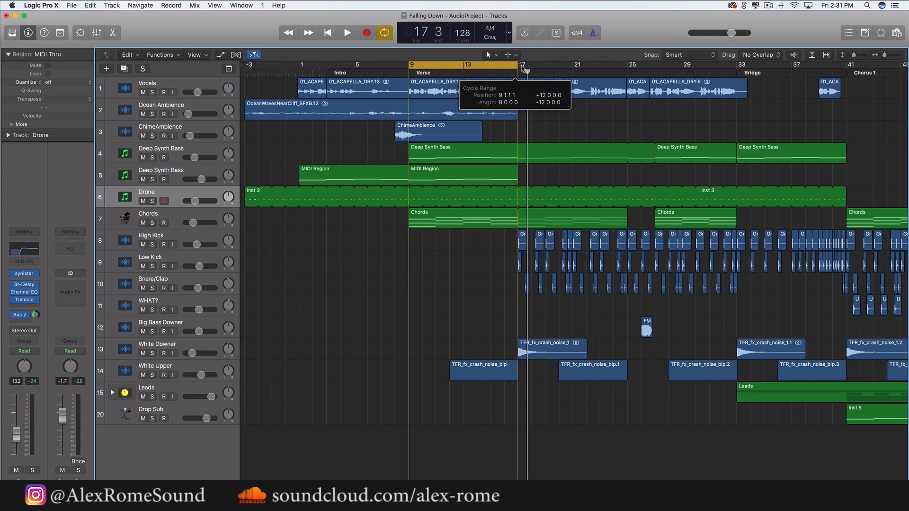
pyautogui.click(151, 105)
pyautogui.click(152, 114)
pyautogui.press('space')
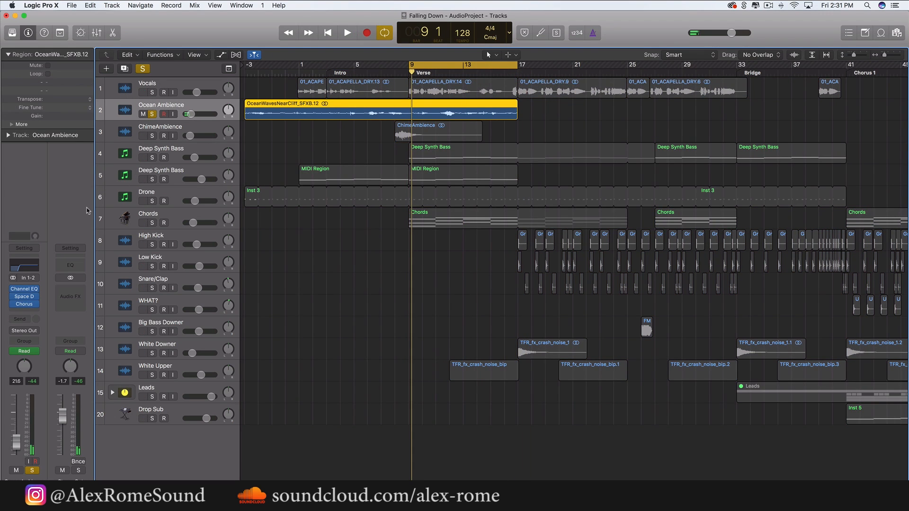
pyautogui.click(25, 293)
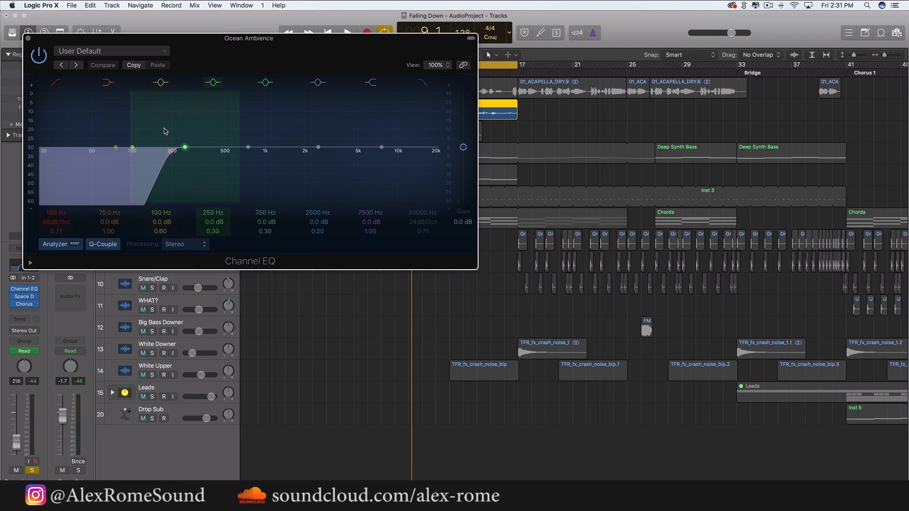
pyautogui.click(28, 38)
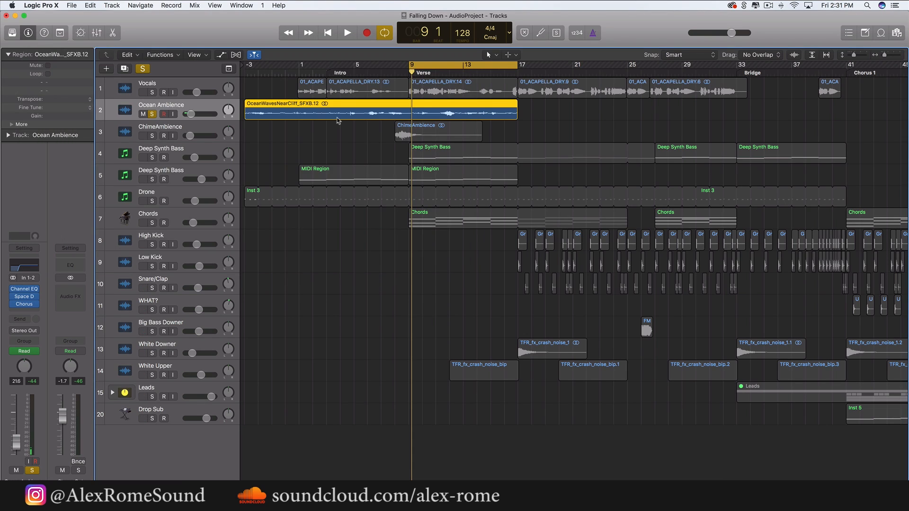
pyautogui.click(152, 114)
pyautogui.click(281, 330)
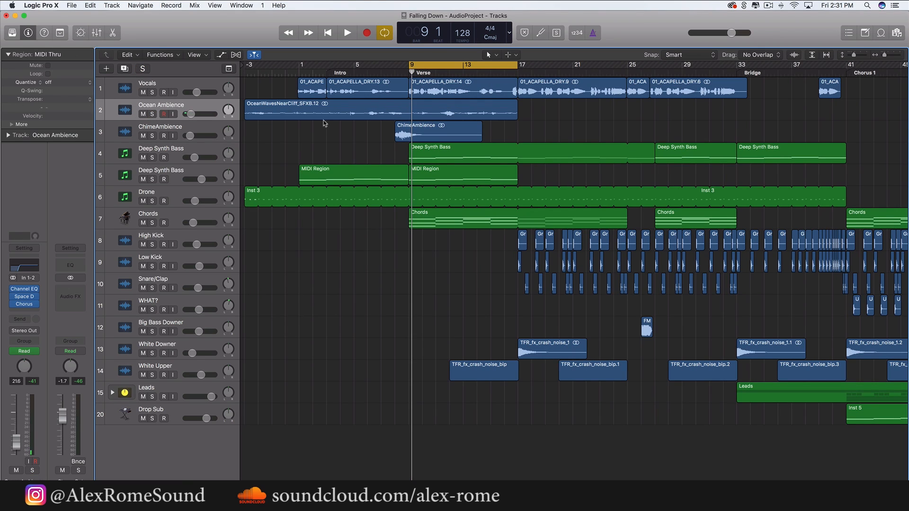
# Extend the cycle back to bar -3 and slightly raise the duplicated Deep Synth Bass's volume while the intro plays.
pyautogui.moveTo(410, 62); pyautogui.dragTo(246, 63)
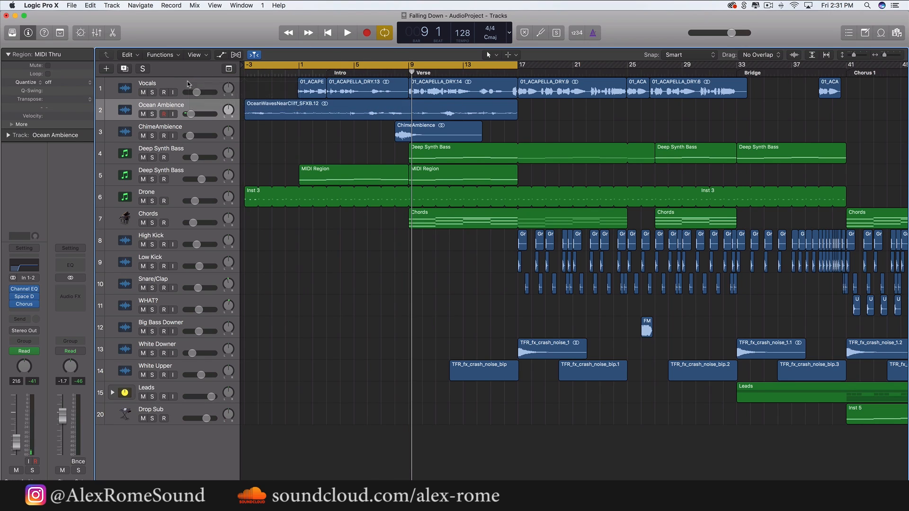
pyautogui.press('space')
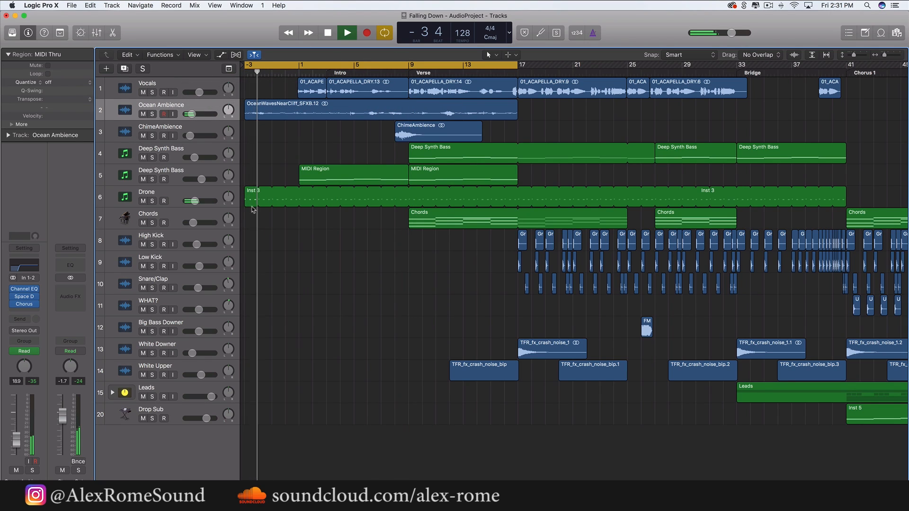
pyautogui.moveTo(201, 179); pyautogui.dragTo(202, 179)
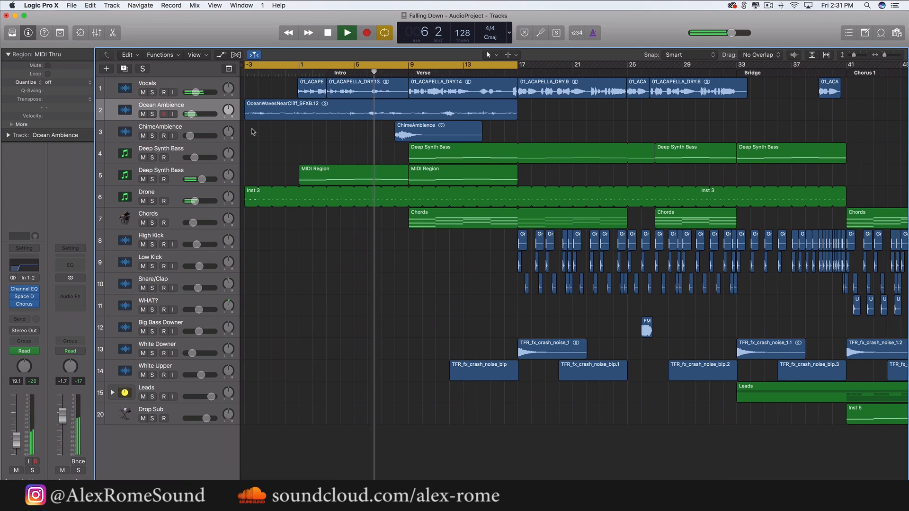
# Turn off cycling and listen through the verse to bar 16 with the Chords track selected.
pyautogui.click(422, 65)
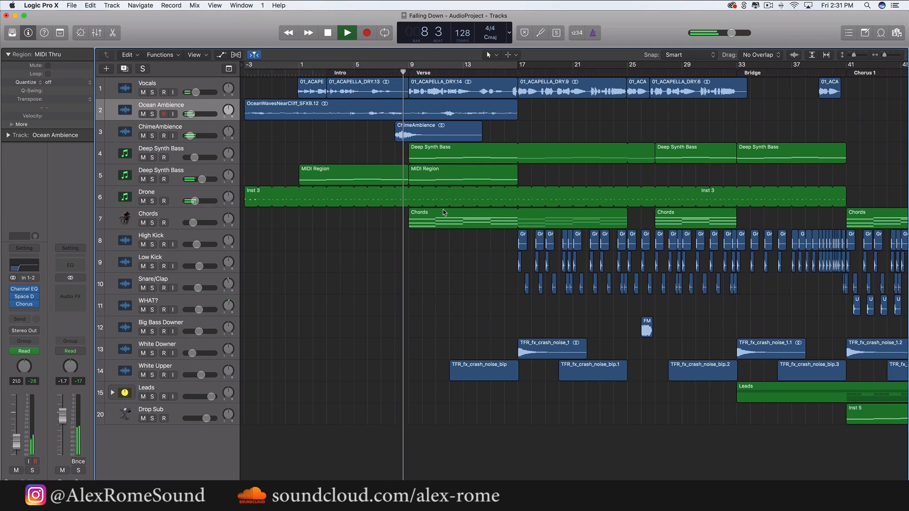
pyautogui.click(178, 215)
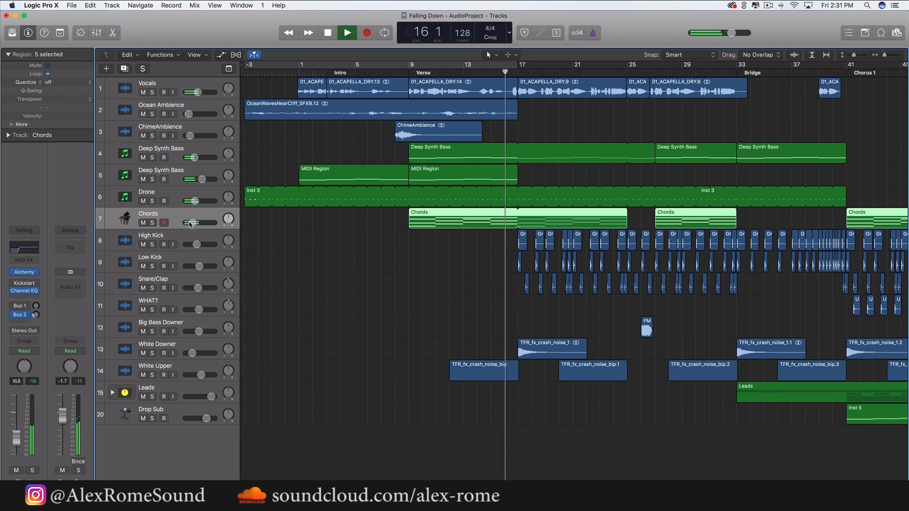
pyautogui.press('space')
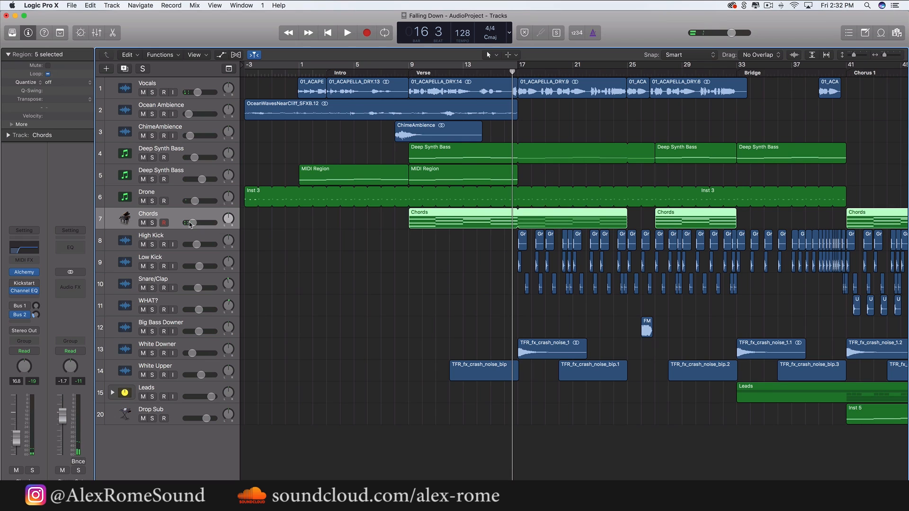
pyautogui.click(315, 283)
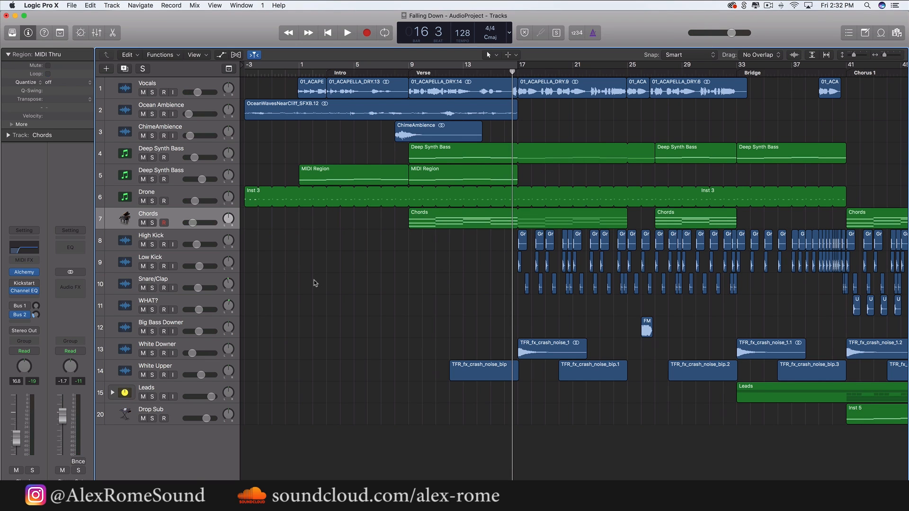